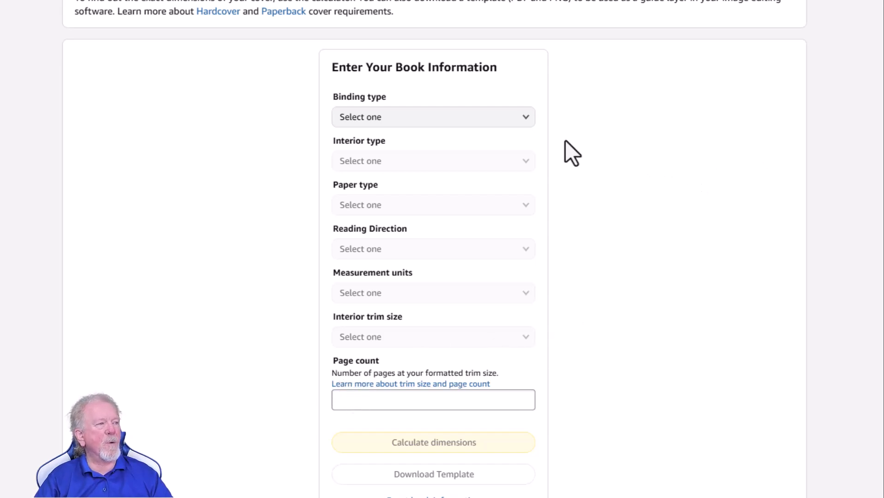
Set the book's binding type to Paperback, interior type to Standard color and paper type to White paper.
left_click(527, 118)
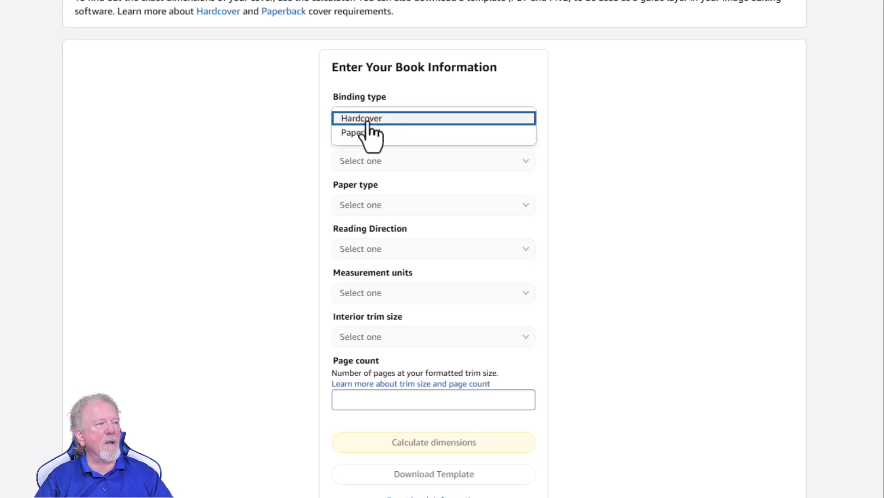
left_click(366, 134)
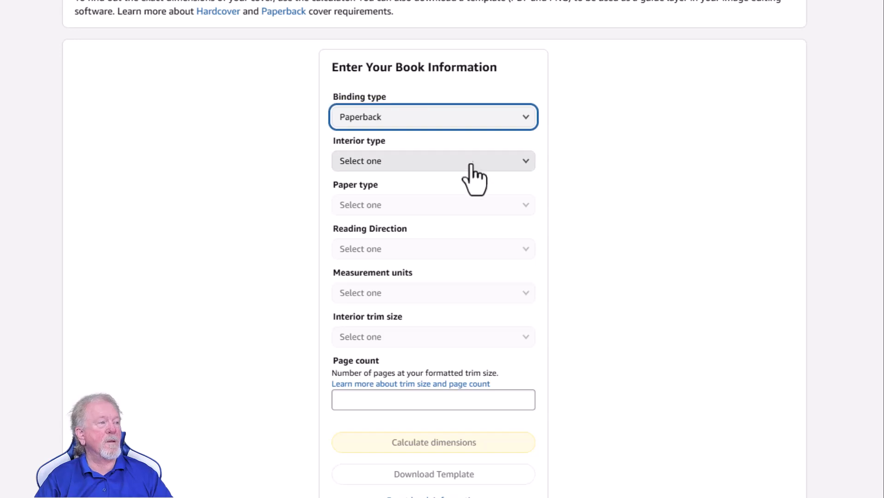
left_click(525, 161)
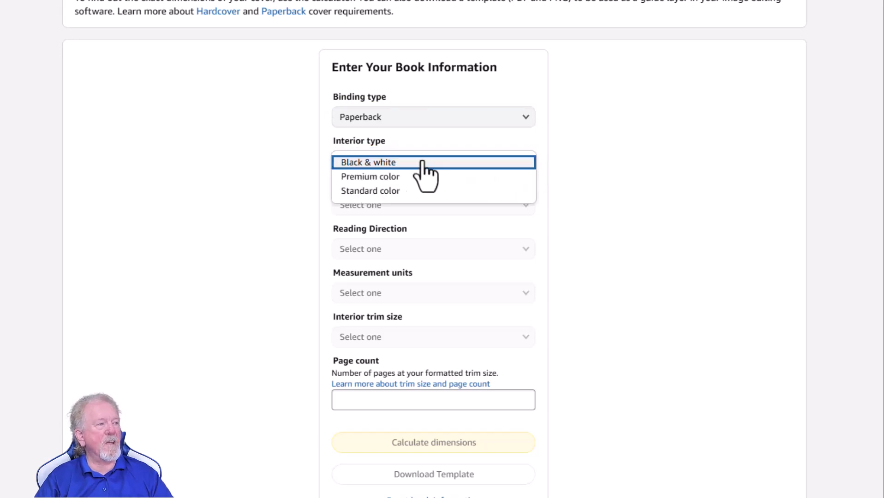
left_click(360, 191)
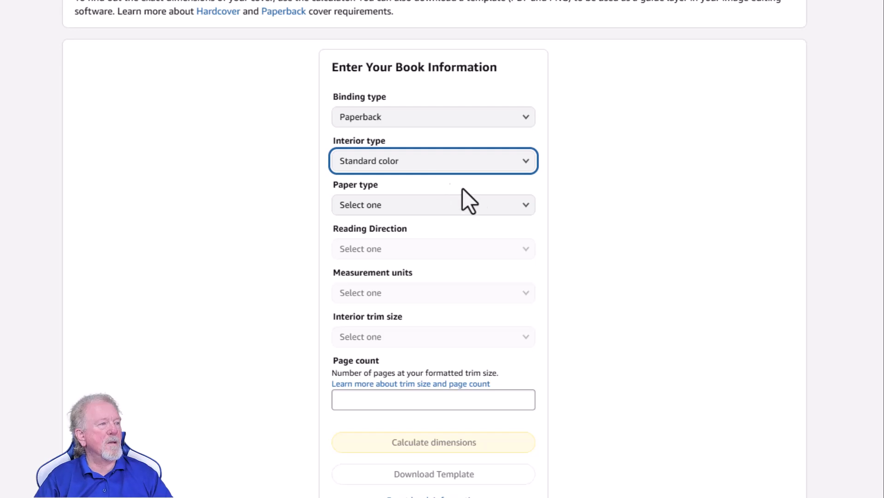
left_click(525, 205)
left_click(527, 206)
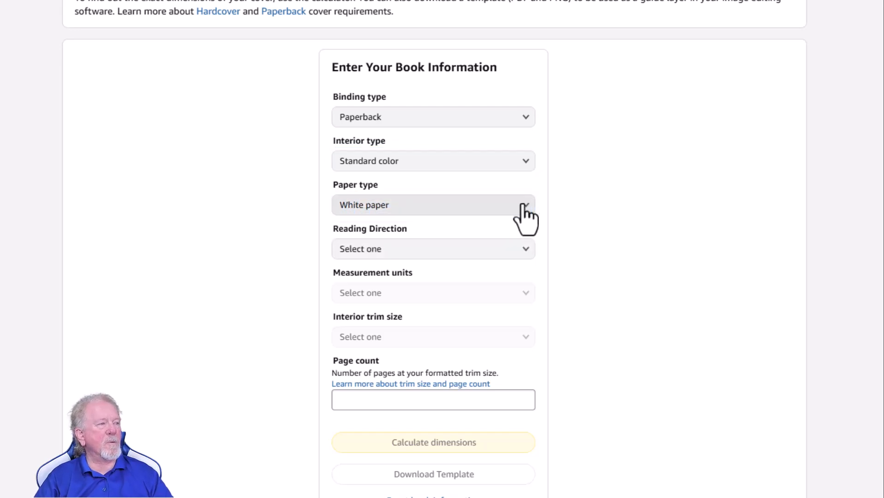
Set the reading direction to Left to Right and the measurement units to Inches.
left_click(517, 250)
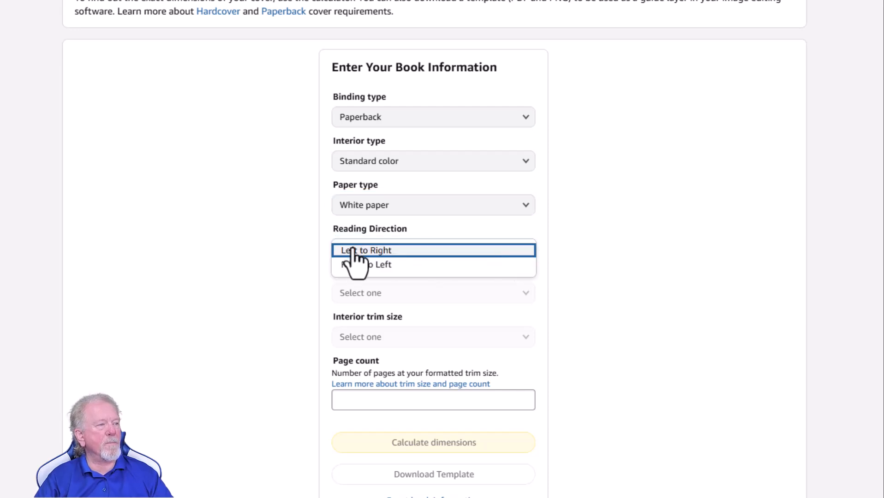
left_click(353, 250)
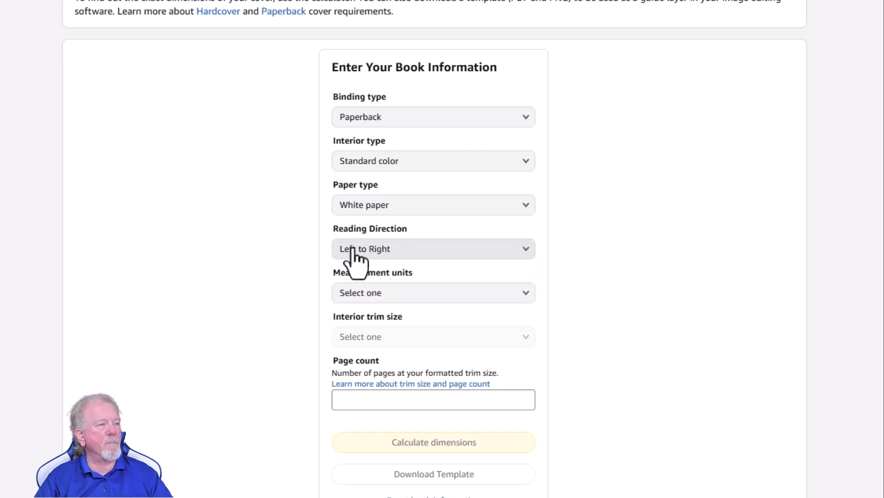
left_click(523, 302)
left_click(355, 295)
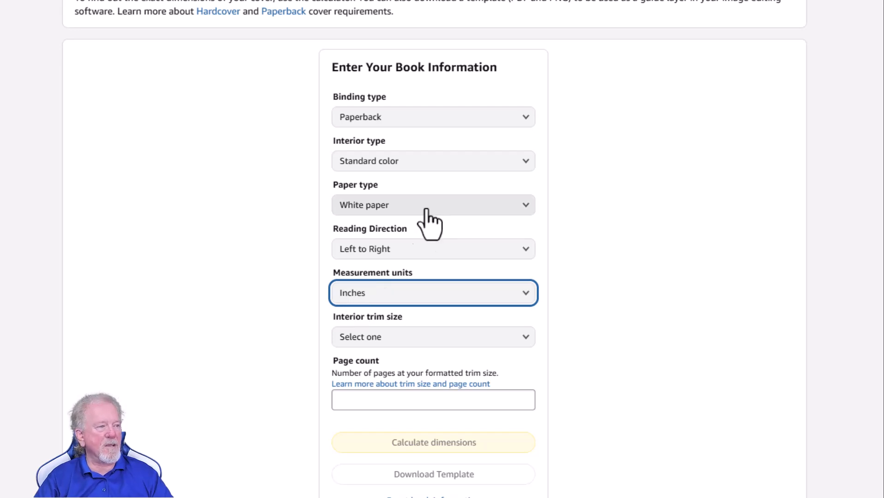
Choose the 6 x 9 in interior trim size, enter a page count of 60 and calculate the cover dimensions.
left_click(525, 339)
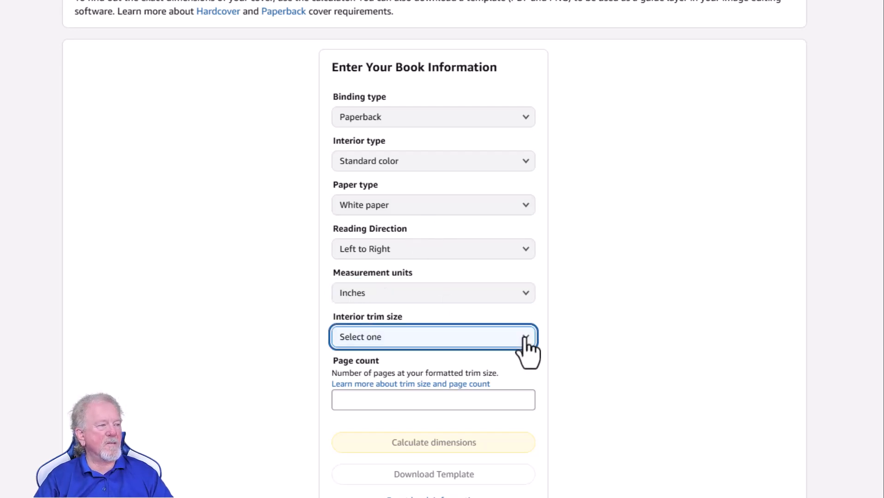
left_click(525, 339)
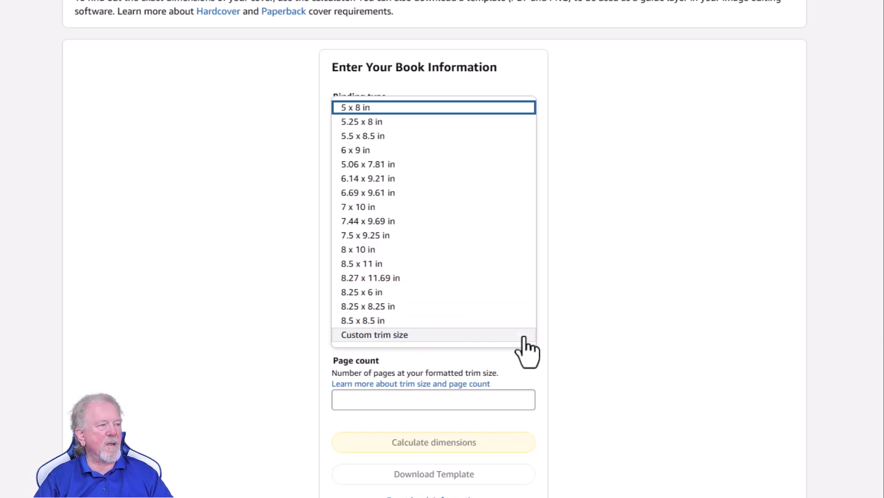
left_click(346, 151)
left_click(436, 392)
type("60")
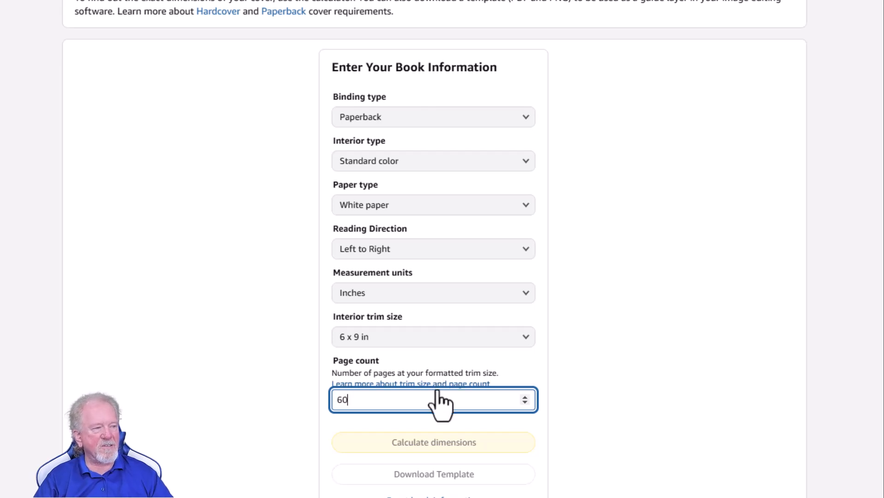
left_click(450, 438)
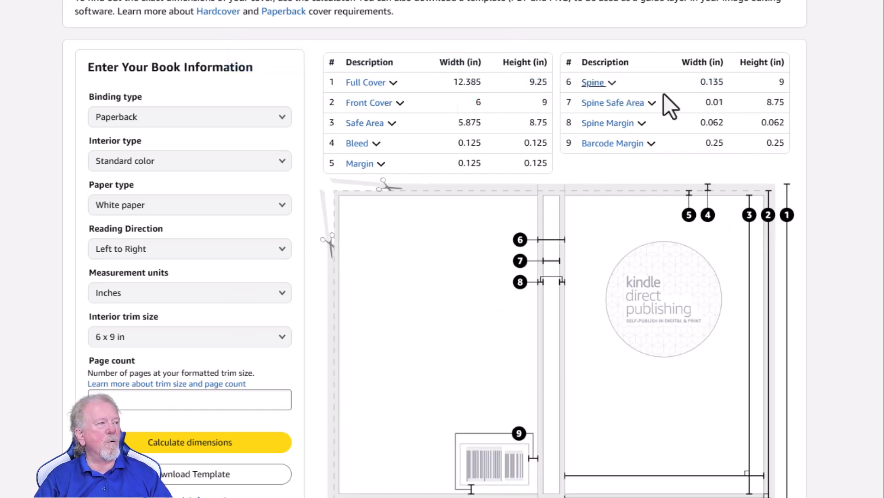
Download the cover template and save the zip file to the OneDrive Desktop folder as Planner 6x9.
scroll(489, 192, "down", 2)
scroll(477, 191, "down", 2)
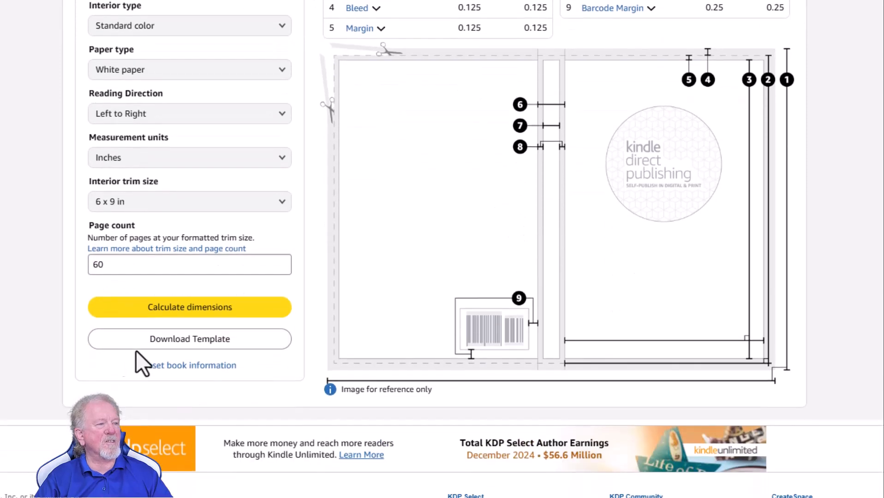
left_click(185, 340)
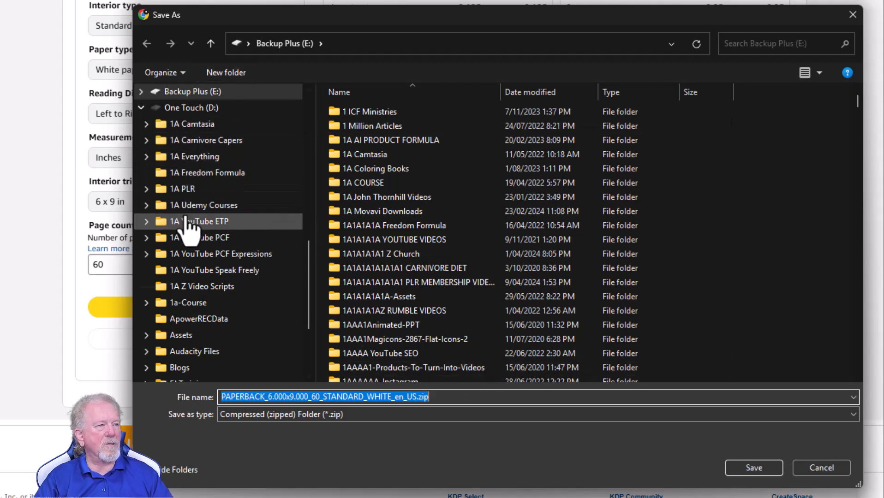
scroll(191, 129, "up", 4)
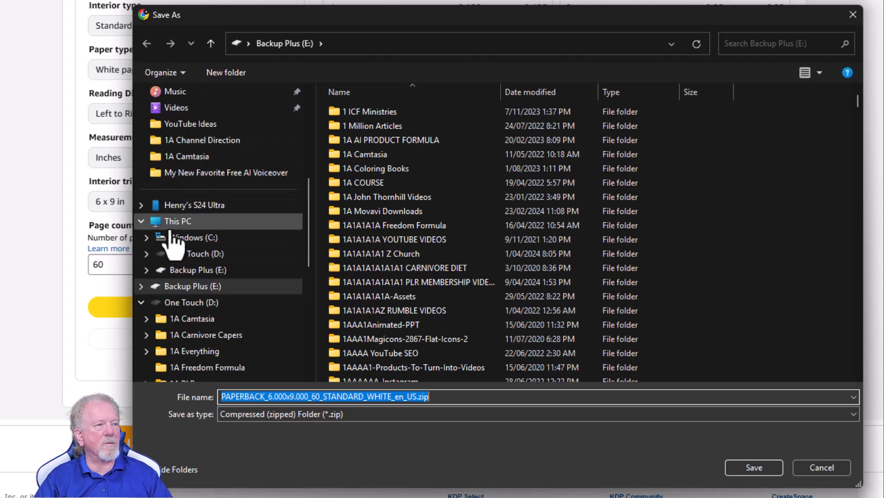
scroll(178, 194, "up", 2)
scroll(181, 198, "up", 3)
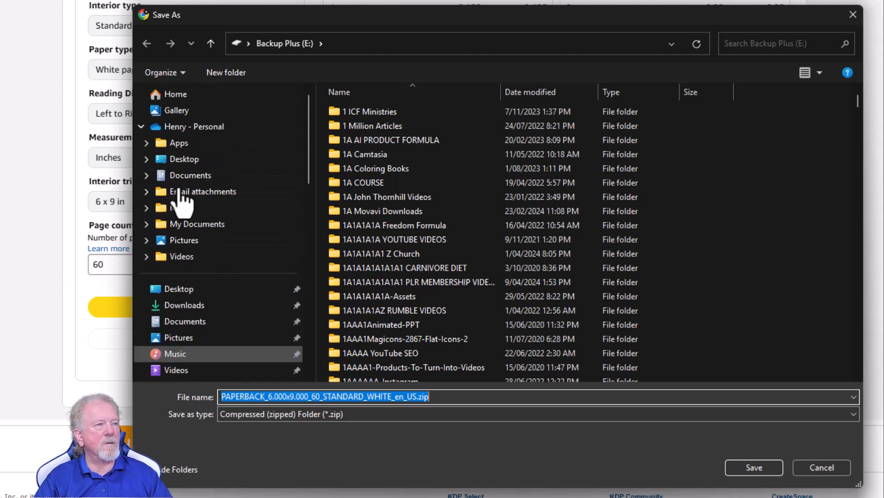
left_click(178, 161)
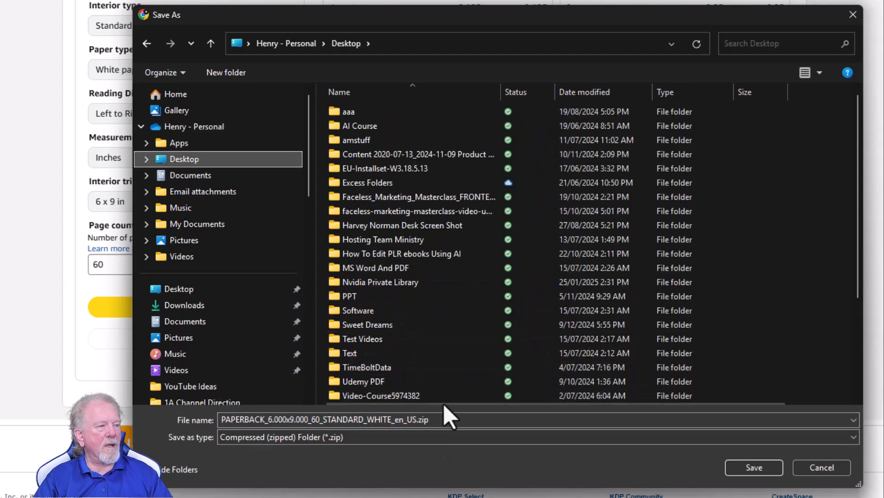
left_click(437, 419)
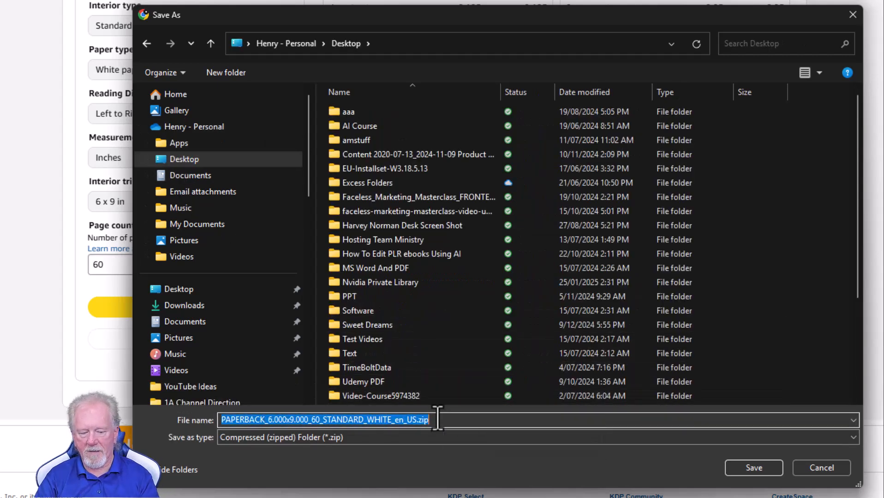
type("Planner 6x9")
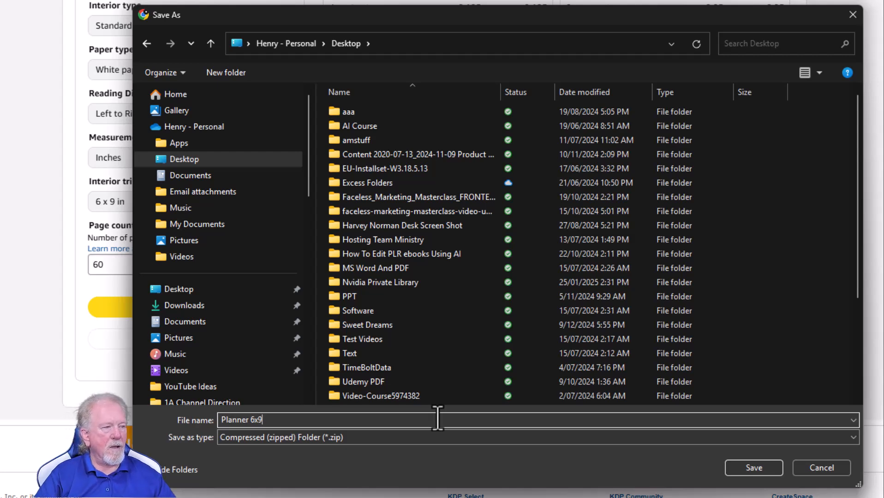
left_click(769, 468)
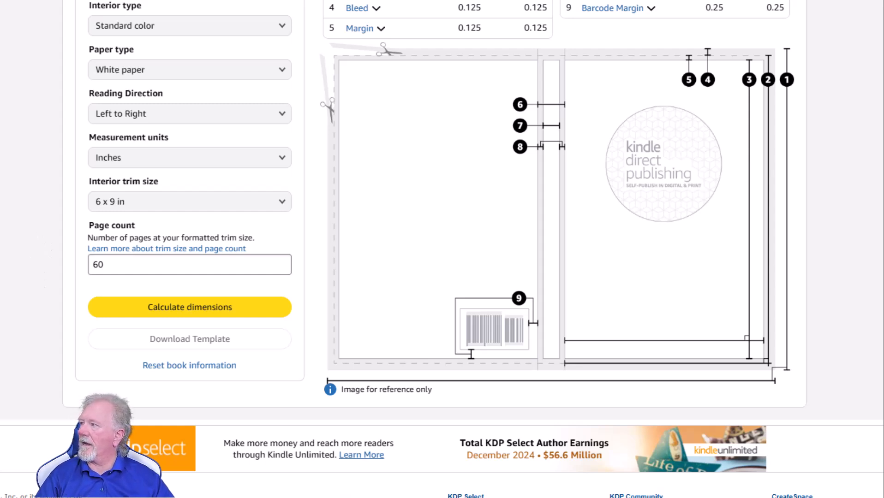
View the PNG cover template from the extracted Planner 6x9 folder and close the image.
left_click_drag(203, 1, 289, 17)
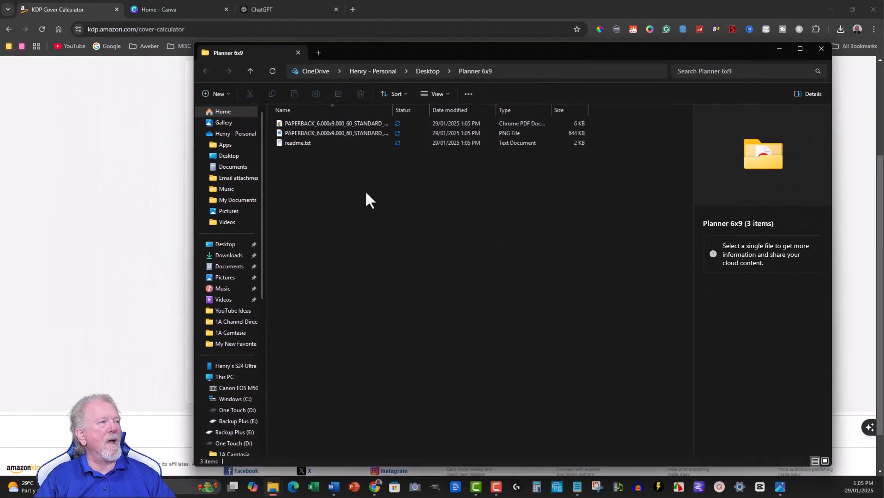
left_click(297, 132)
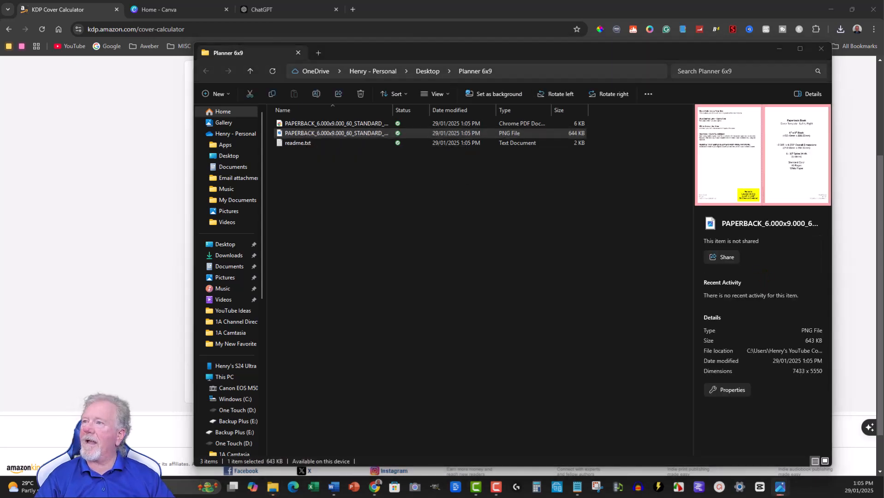
key("Return")
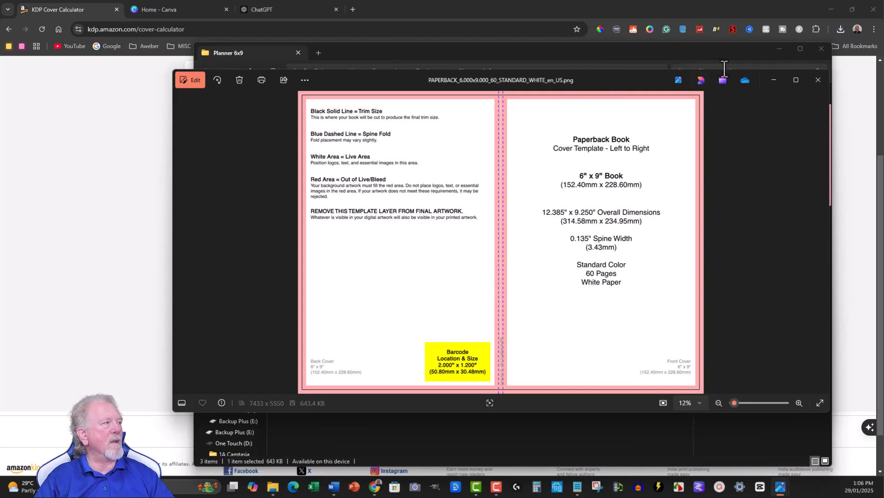
left_click(816, 81)
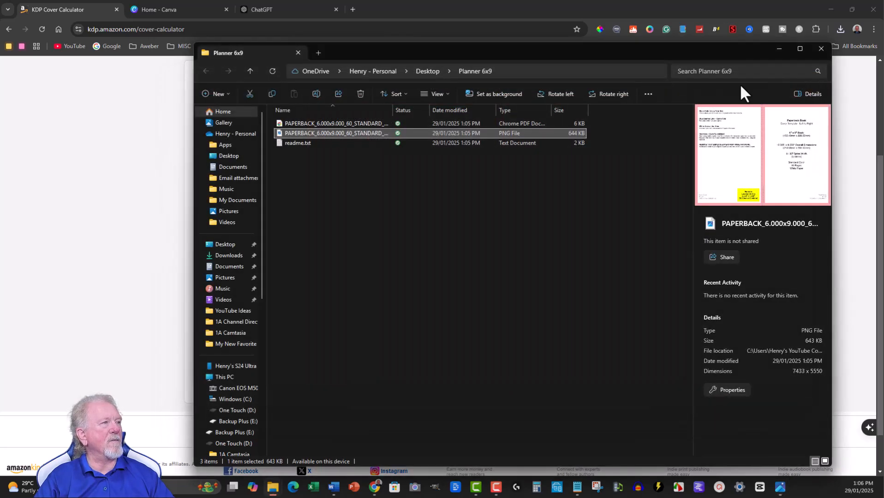
Open the PDF cover template and copy the overall width value 12.385.
double_click(286, 122)
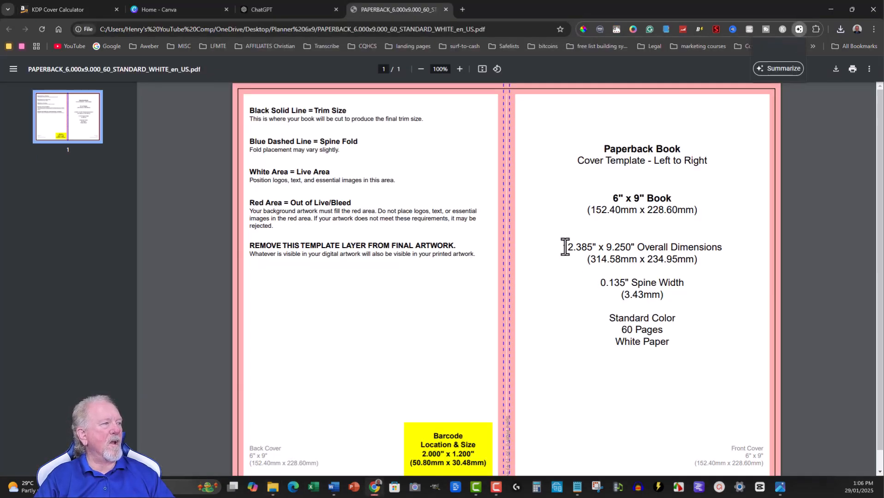
left_click_drag(563, 247, 593, 247)
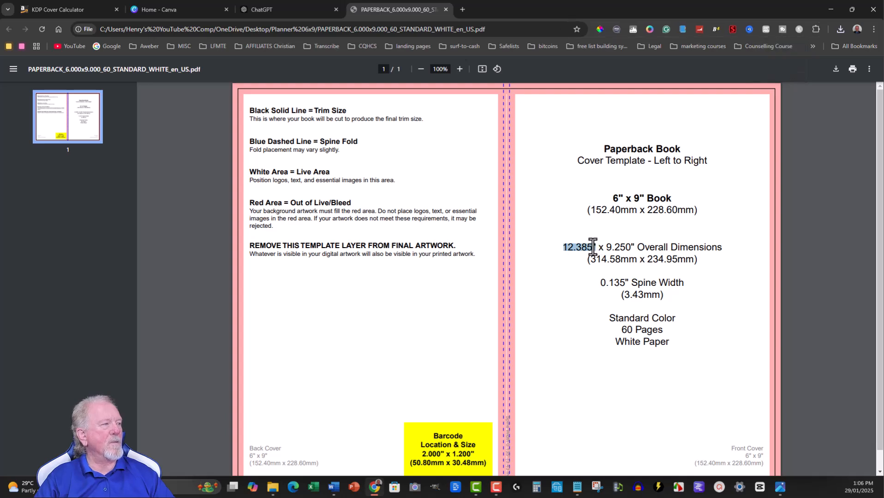
right_click(586, 247)
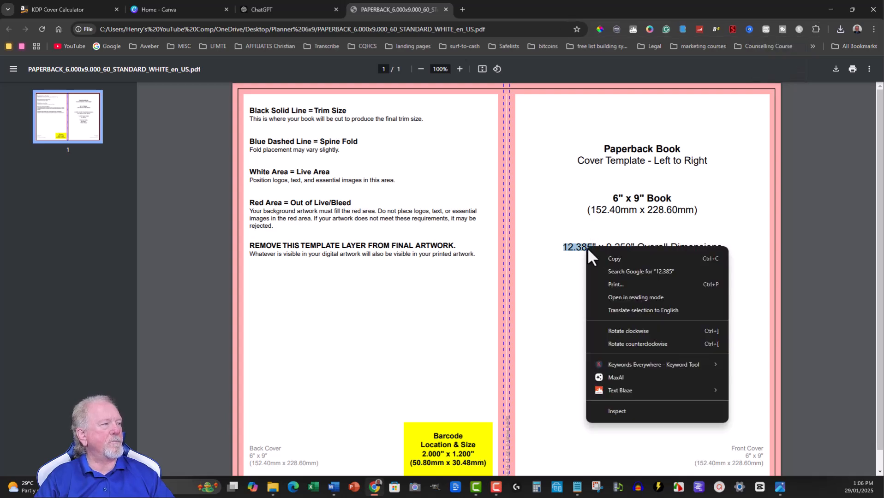
left_click(613, 257)
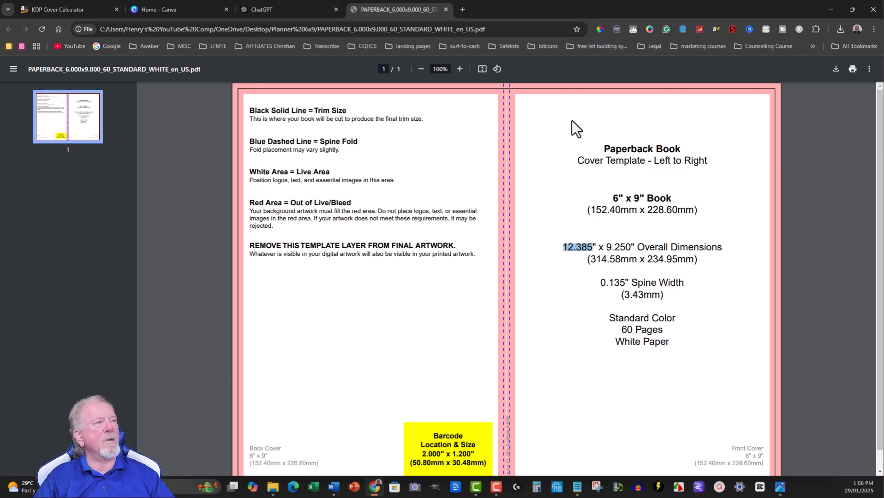
Switch to Canva and start a custom size design with units in inches and a width of 12.385.
left_click(170, 5)
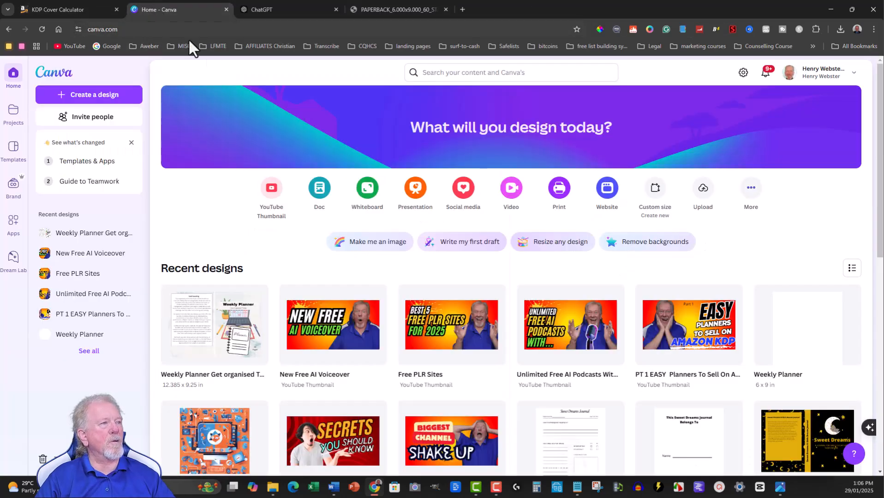
left_click(656, 194)
left_click(652, 162)
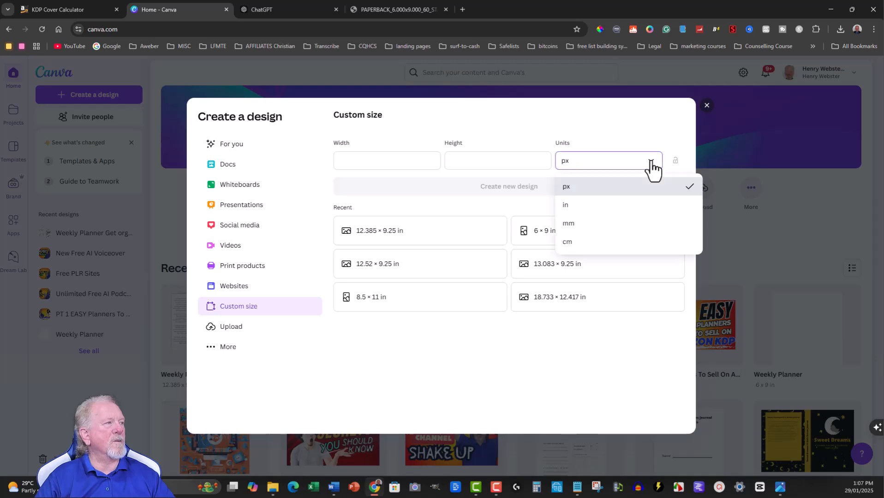
left_click(584, 205)
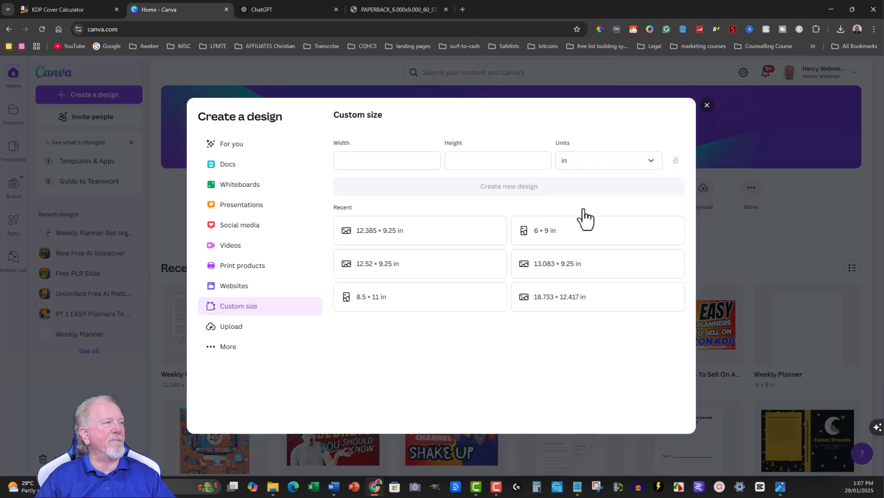
left_click(360, 160)
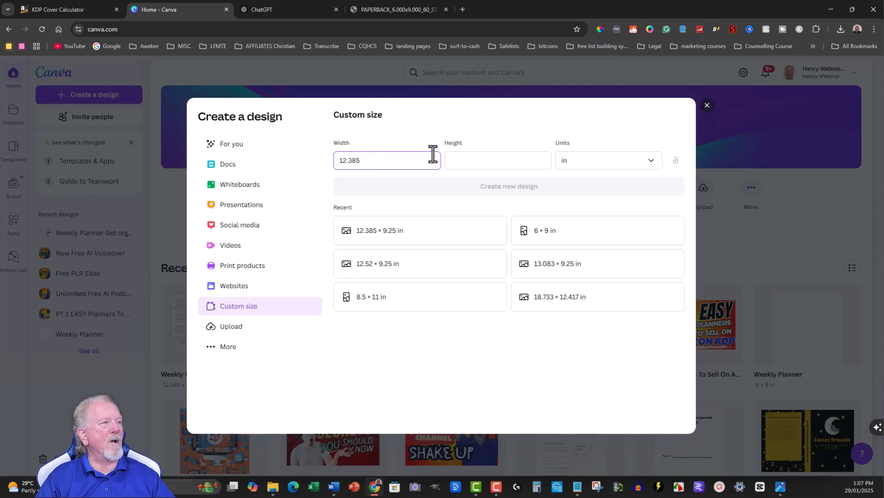
Copy the overall height value 9.250 from the PDF cover template.
left_click(479, 160)
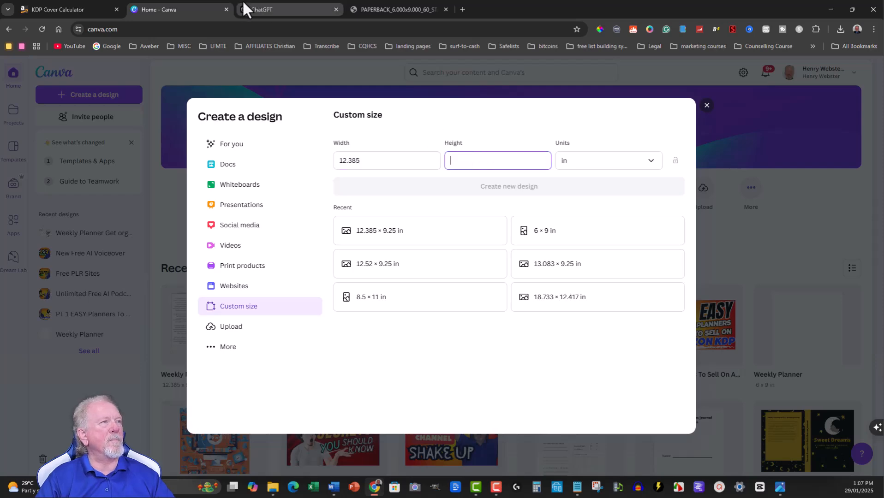
left_click(406, 9)
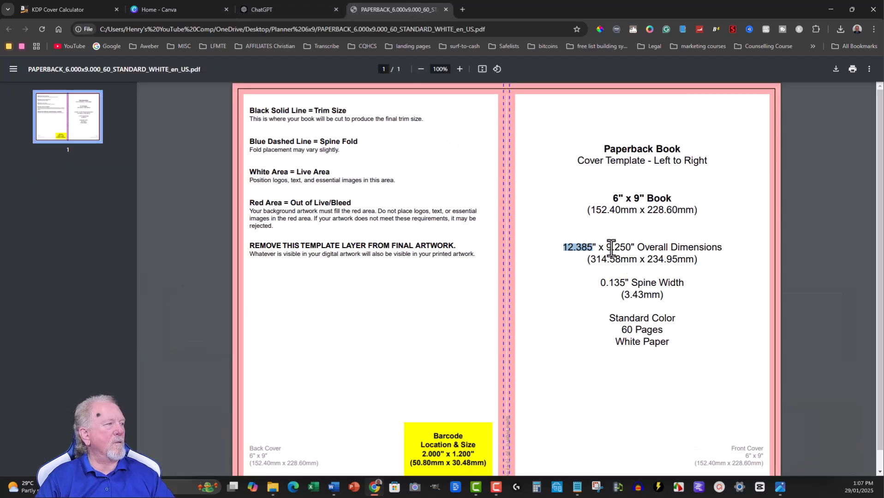
left_click_drag(606, 249, 627, 249)
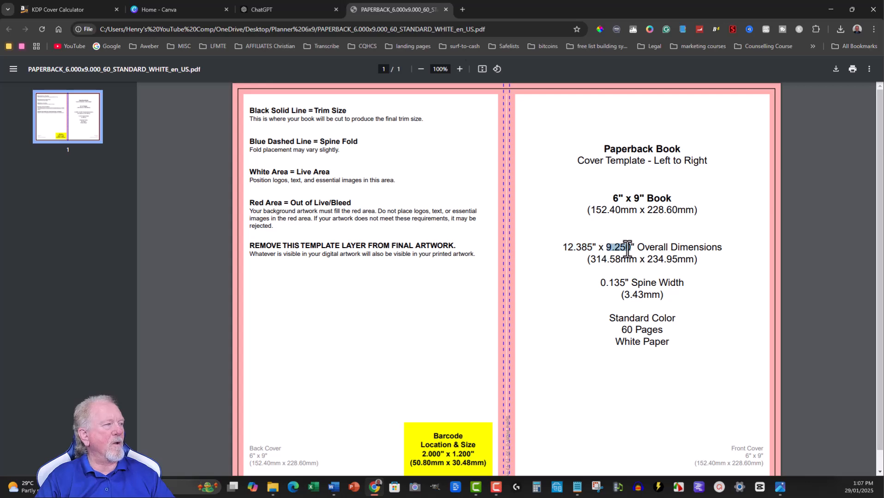
right_click(617, 246)
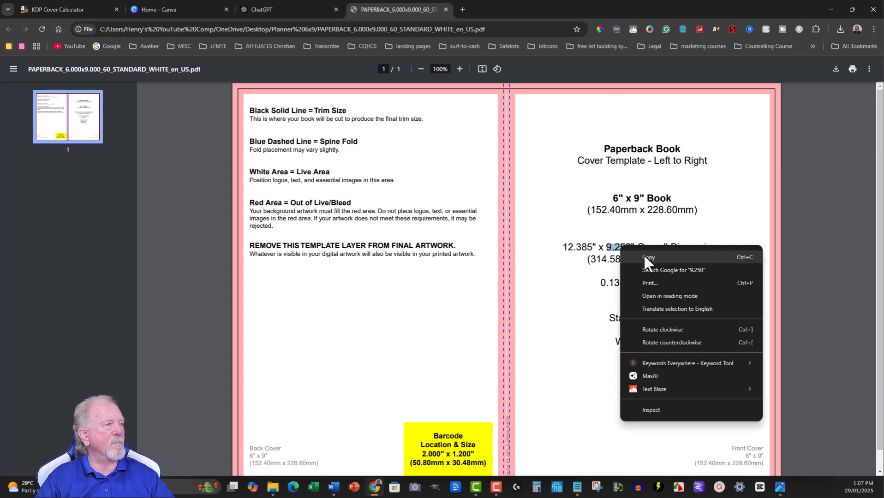
left_click(644, 256)
Switch back to Canva, set the custom height to 9.25 in and create the new design.
left_click(178, 8)
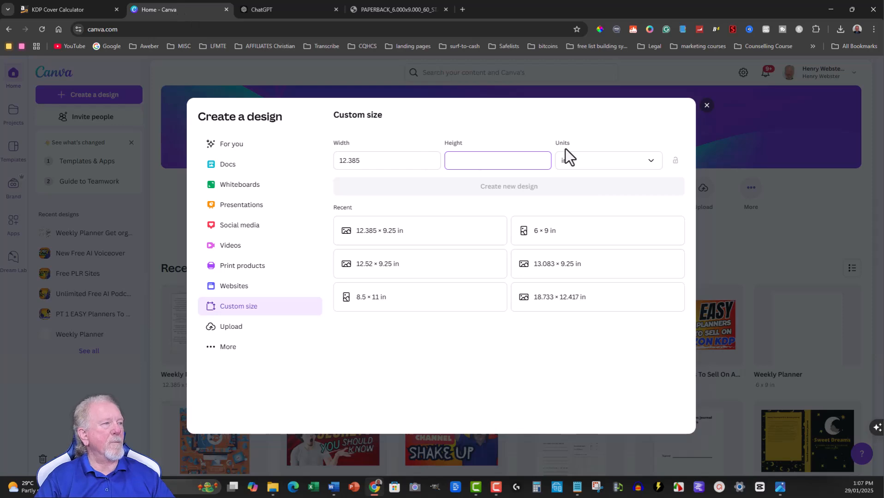
key("ctrl+v")
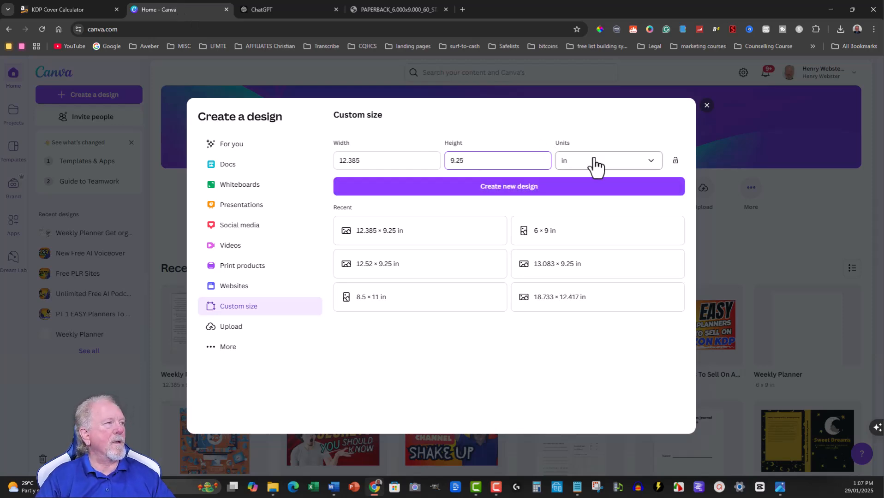
left_click(514, 189)
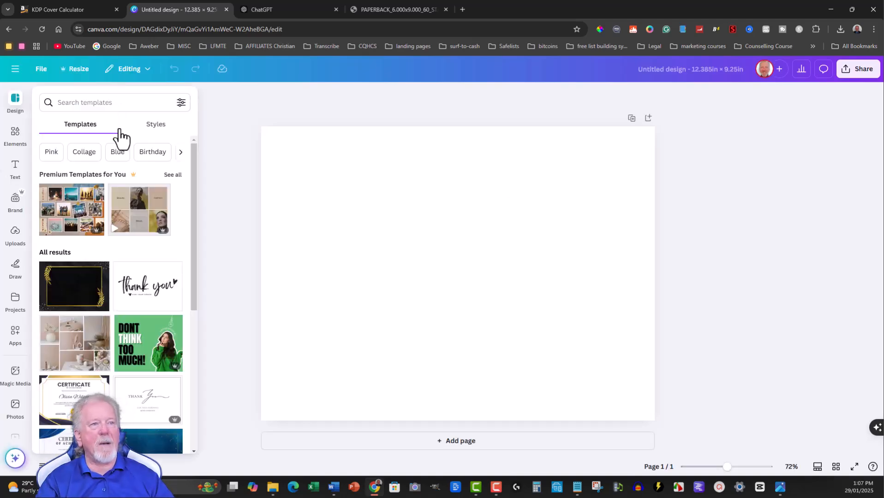
Upload the PNG cover template from the Planner 6x9 folder on the Desktop.
left_click(15, 235)
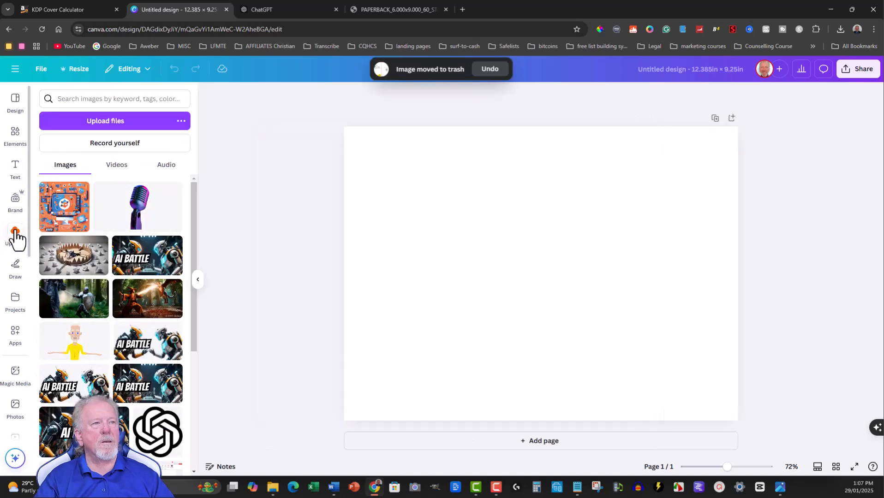
left_click(110, 123)
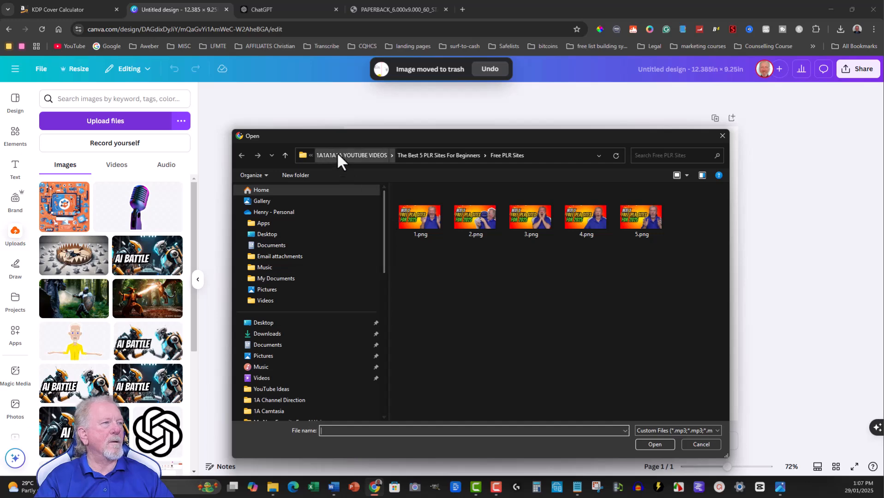
left_click(338, 156)
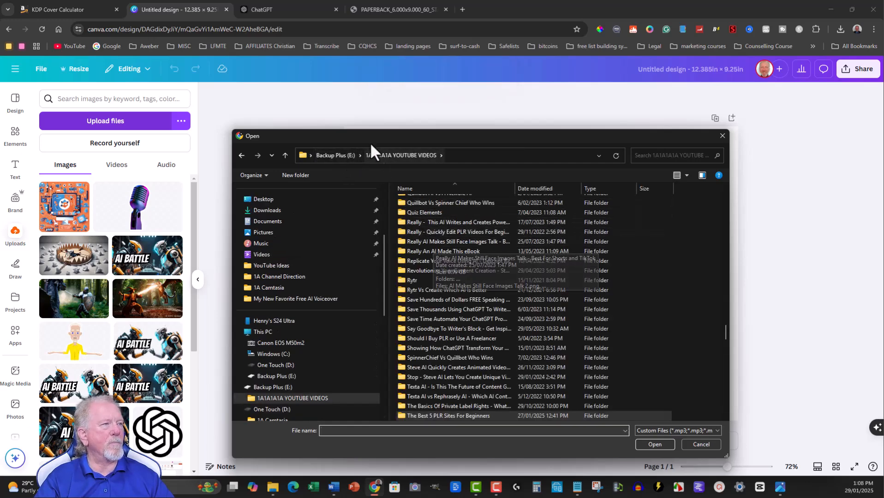
left_click(252, 199)
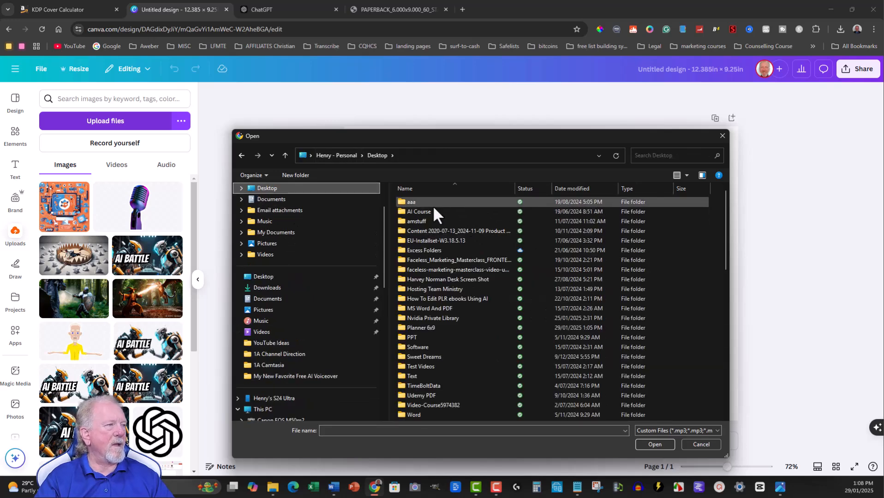
scroll(431, 219, "down", 1)
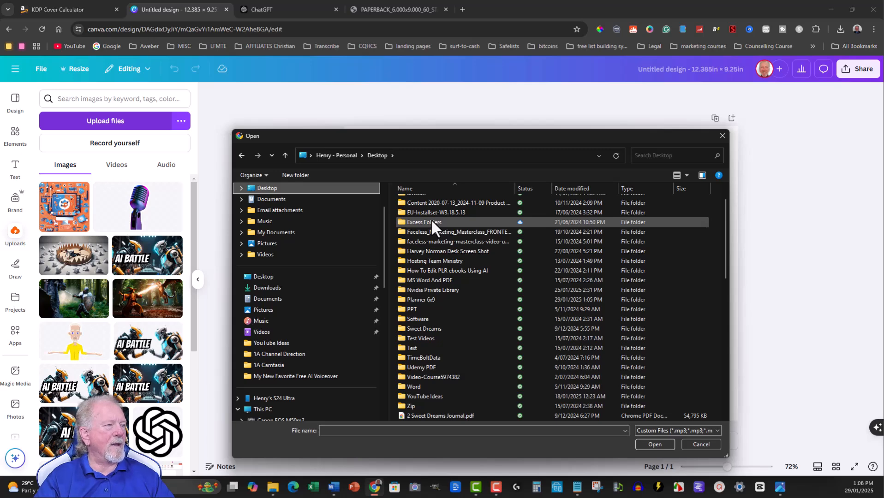
double_click(417, 299)
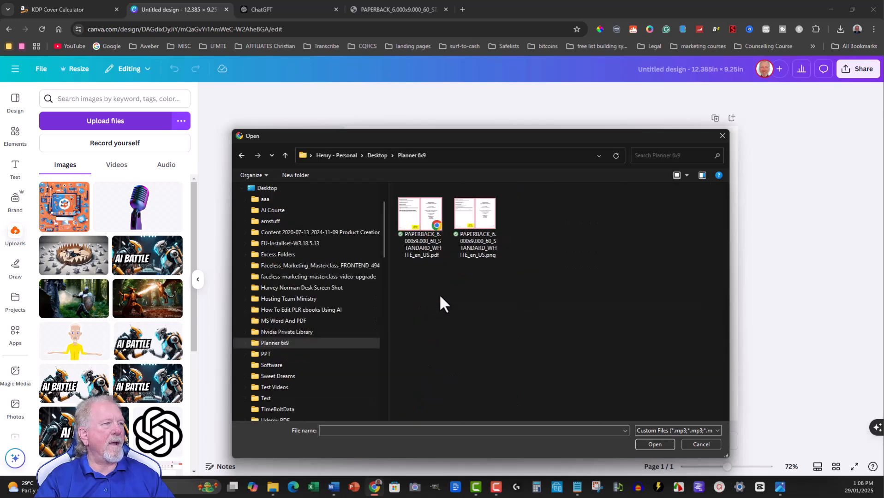
double_click(472, 211)
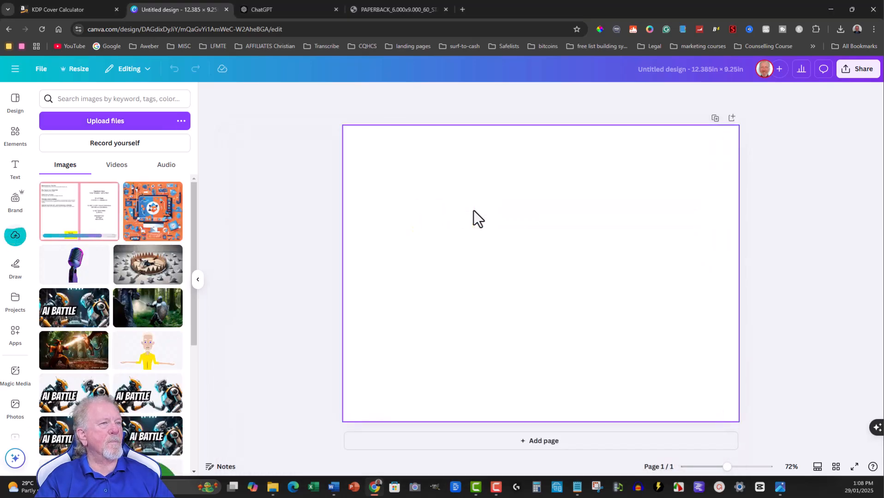
Place the uploaded cover template image on the page and enlarge it to fill the whole page.
left_click(78, 215)
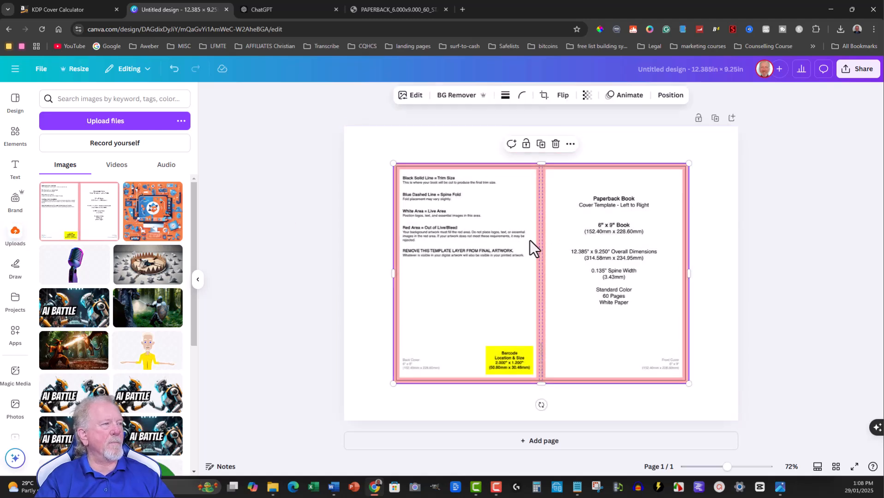
left_click_drag(529, 240, 480, 203)
left_click_drag(639, 345, 734, 421)
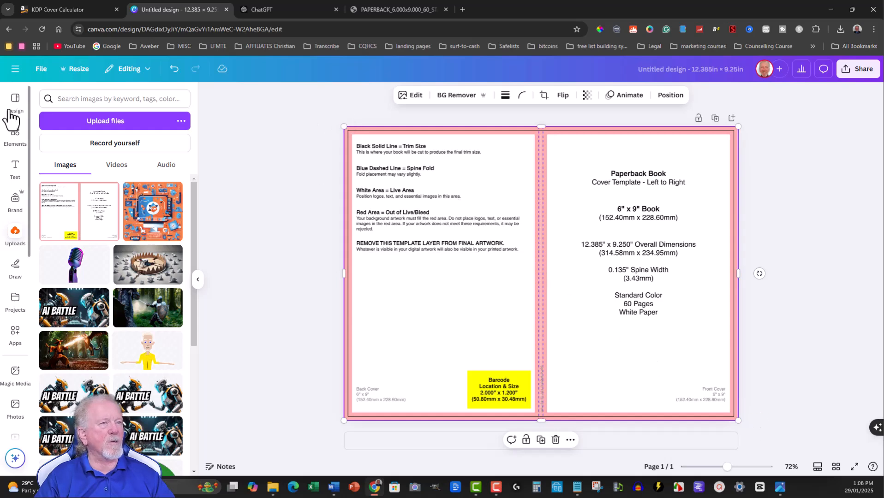
Search the elements for background and add the pale grey watercolour graphic to the page.
left_click(15, 134)
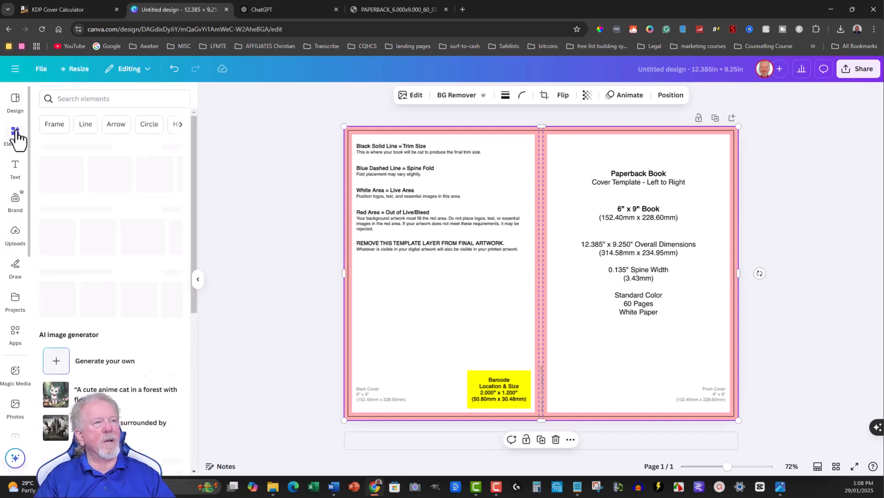
left_click(95, 97)
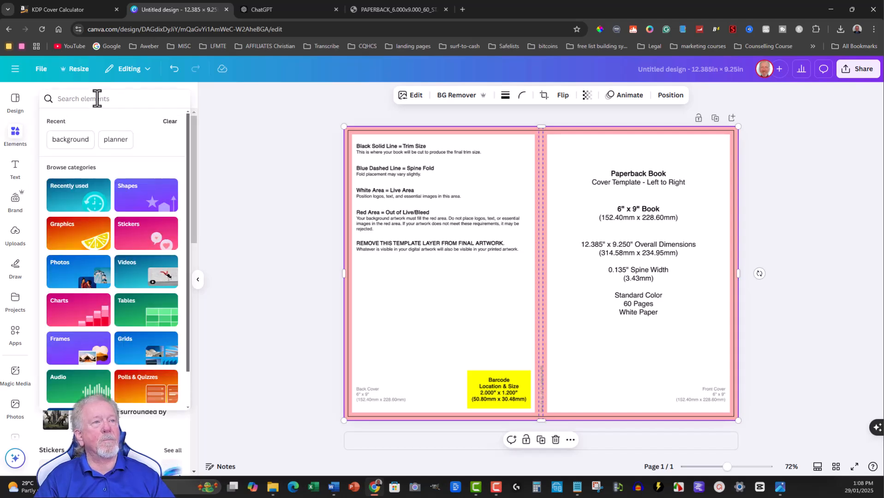
type("background")
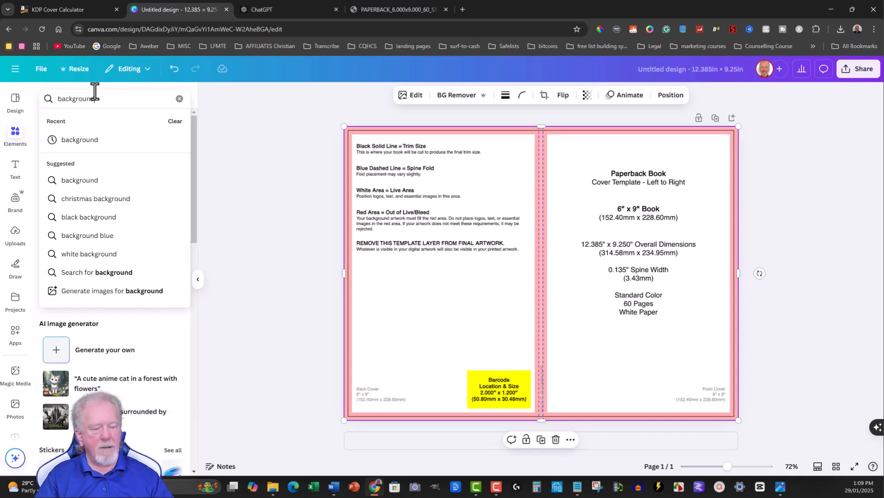
key("Return")
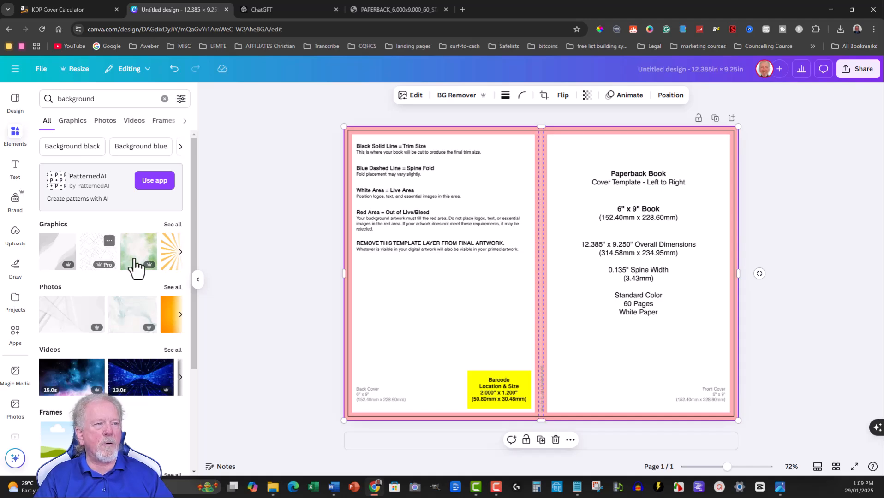
left_click(180, 252)
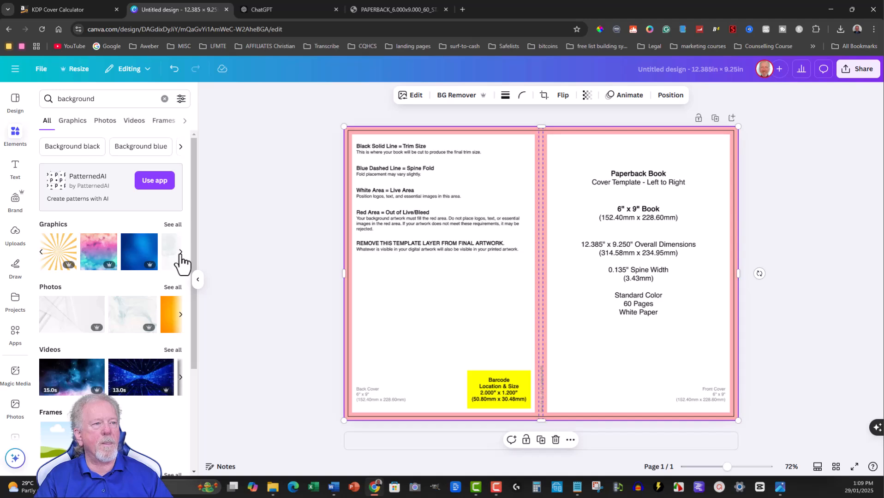
left_click(180, 252)
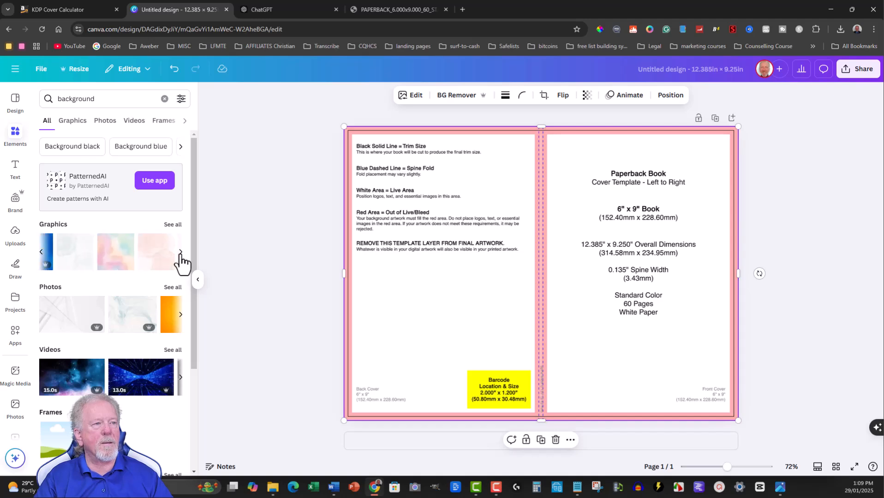
left_click(40, 253)
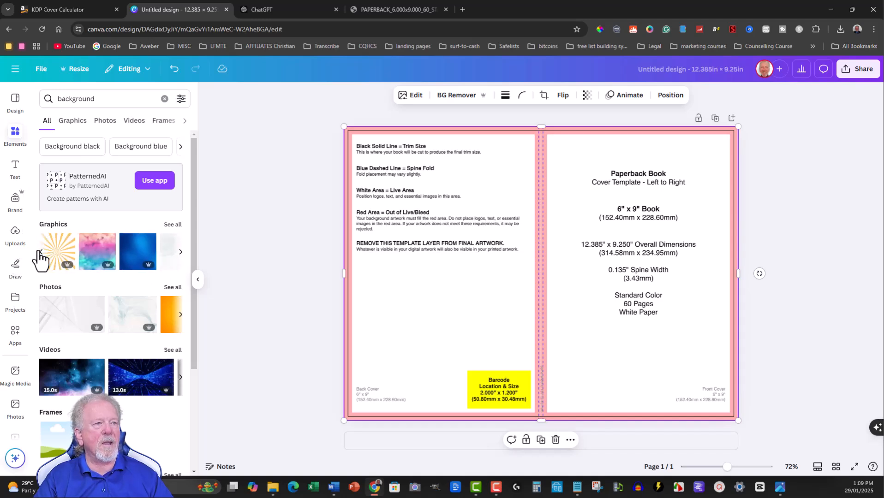
left_click(181, 254)
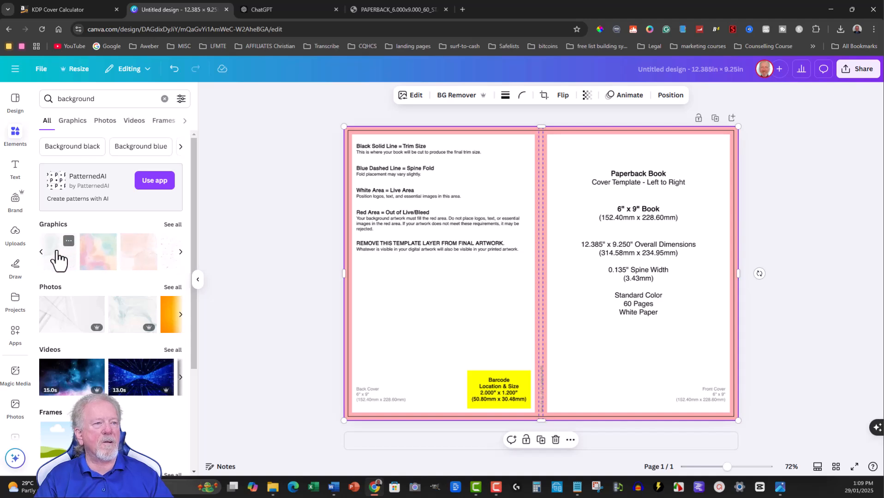
left_click(59, 258)
Align the watercolour graphic with the page's upper-left corner and stretch it to cover the entire page.
left_click_drag(501, 237, 422, 199)
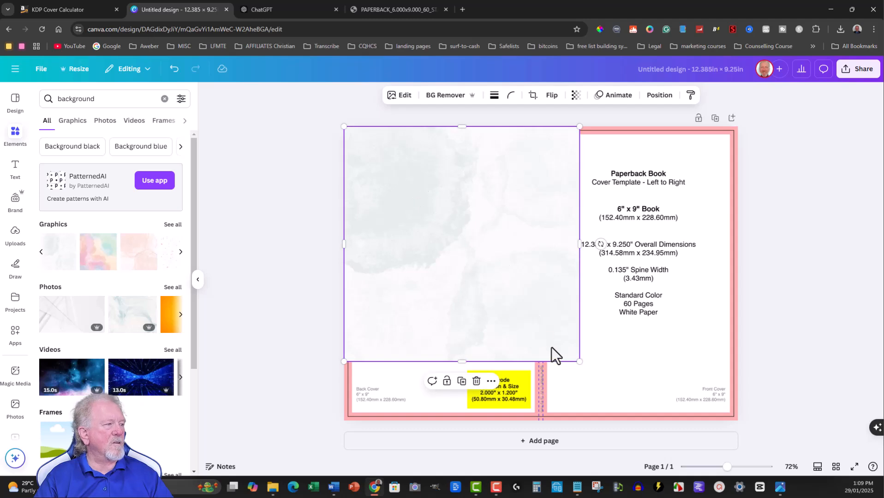
left_click_drag(578, 361, 662, 397)
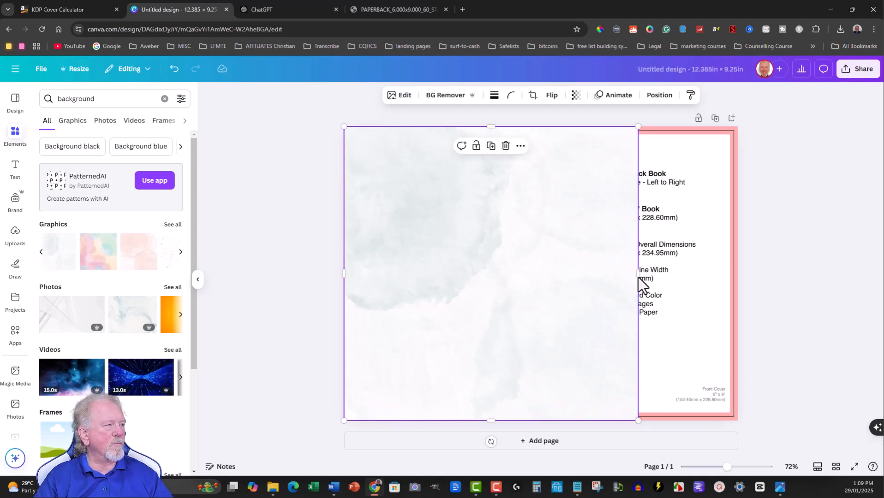
left_click_drag(638, 275, 733, 274)
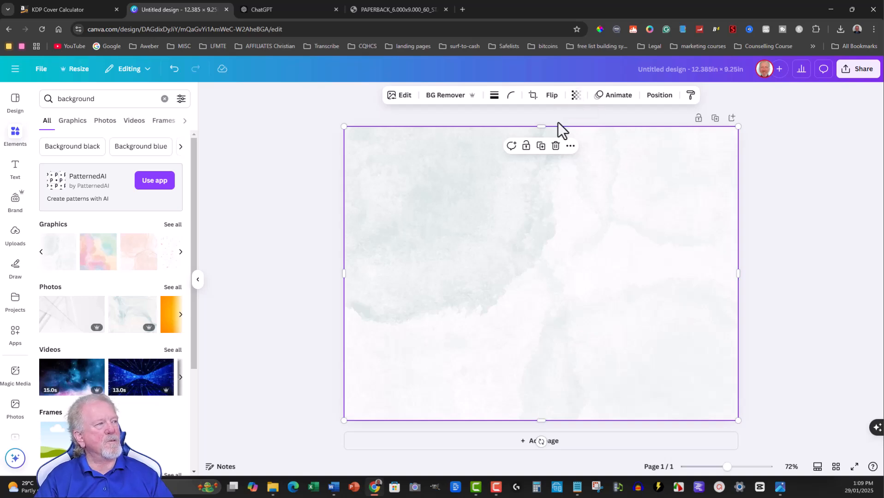
Set the watercolour background's transparency to 61 so the template guides can serve as a reference.
left_click(575, 96)
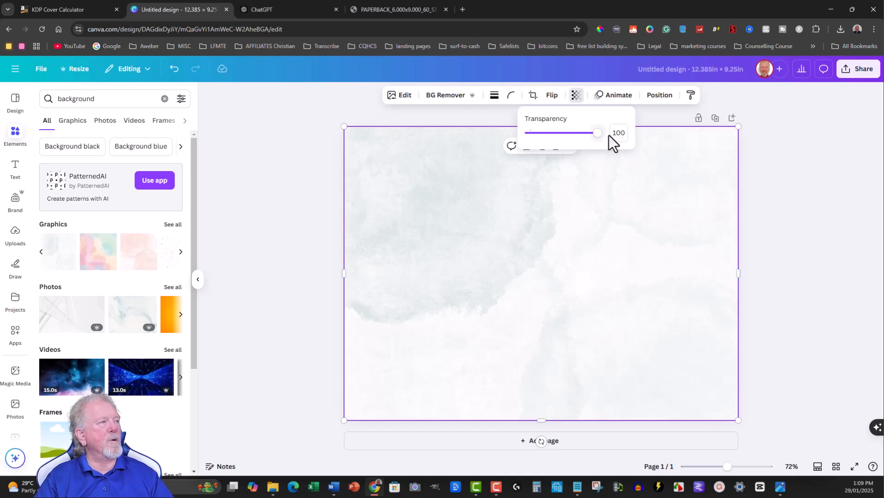
left_click_drag(598, 133, 570, 133)
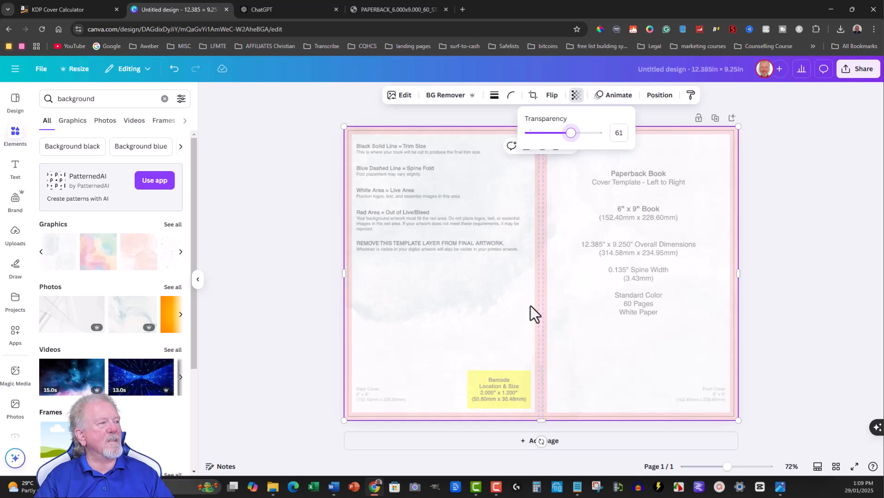
left_click(540, 191)
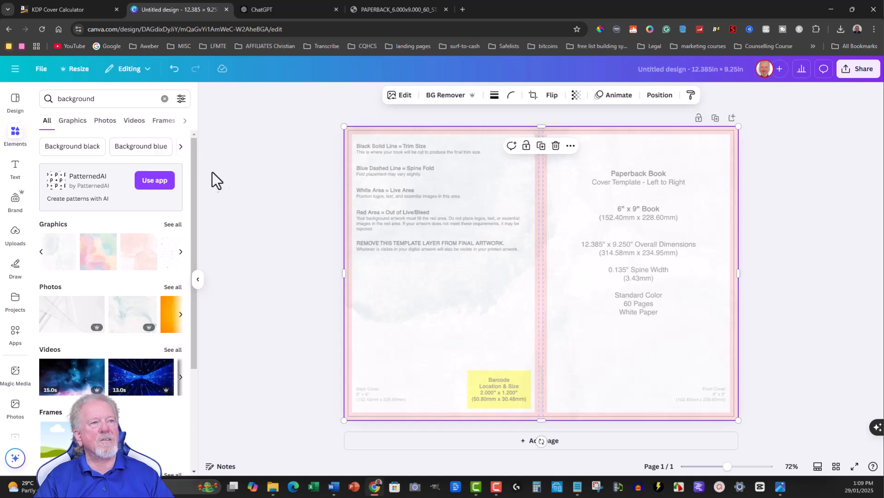
Clear the element search, add the recently used square shape over the spine and colour it orange.
left_click(15, 133)
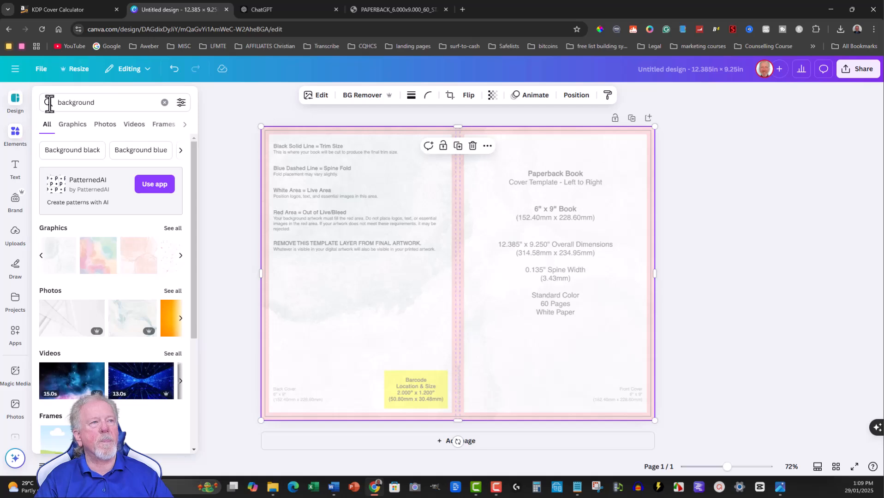
left_click(165, 102)
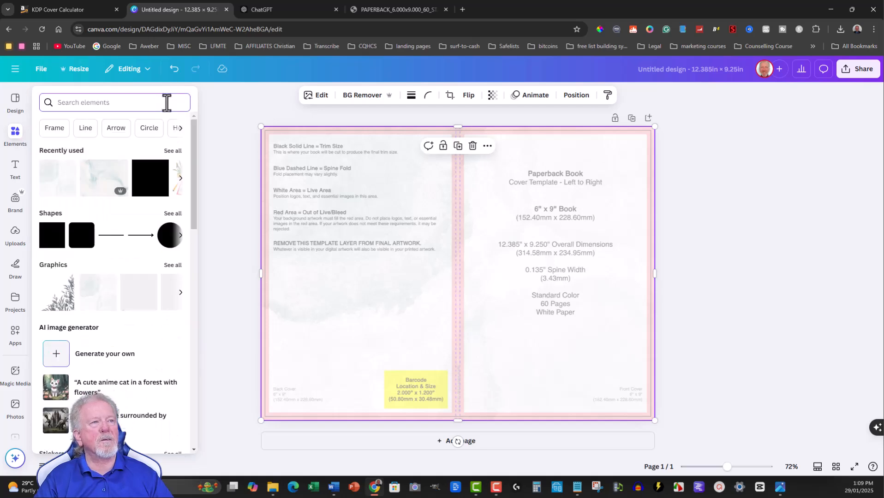
mouse_move(149, 186)
left_click_drag(151, 184, 433, 184)
left_click_drag(504, 209, 455, 198)
Narrow the orange rectangle to fit between the dashed spine fold lines and extend it up to the page's upper edge.
scroll(452, 203, "up", 8, "ctrl")
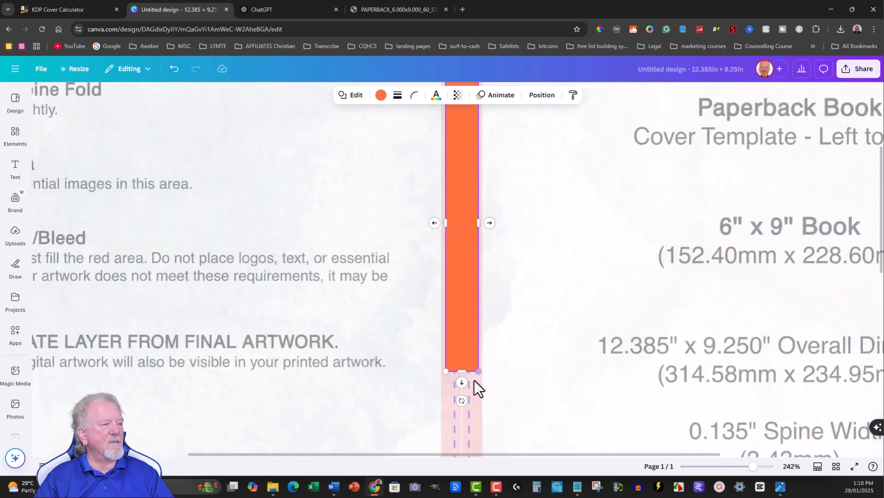
left_click_drag(476, 222, 455, 223)
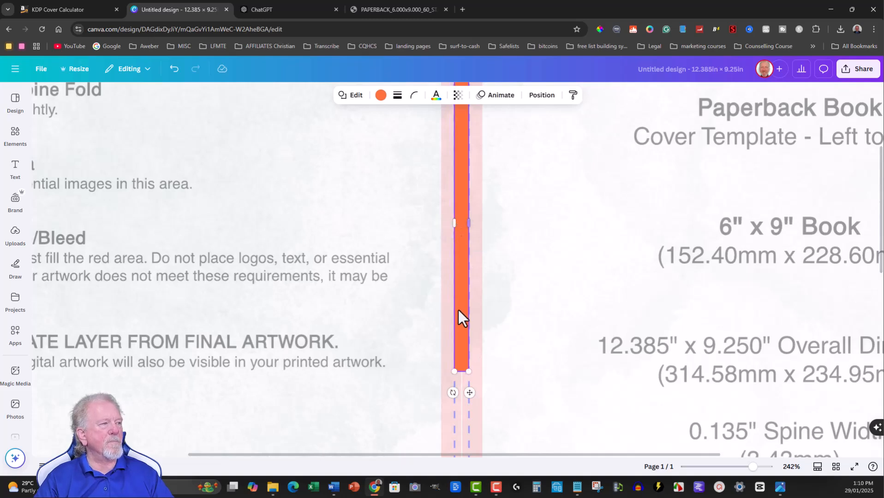
scroll(461, 217, "up", 4)
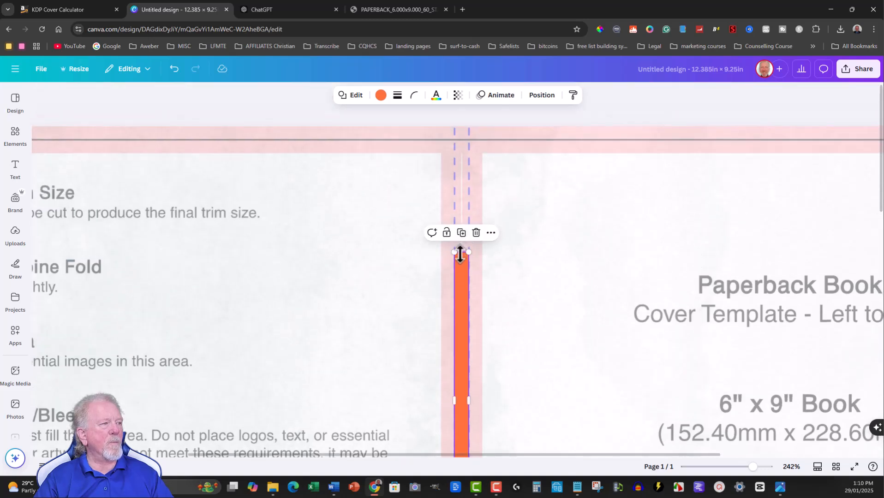
left_click_drag(459, 248, 456, 127)
Extend the orange spine rectangle down to the page's lower edge.
scroll(467, 221, "down", 8)
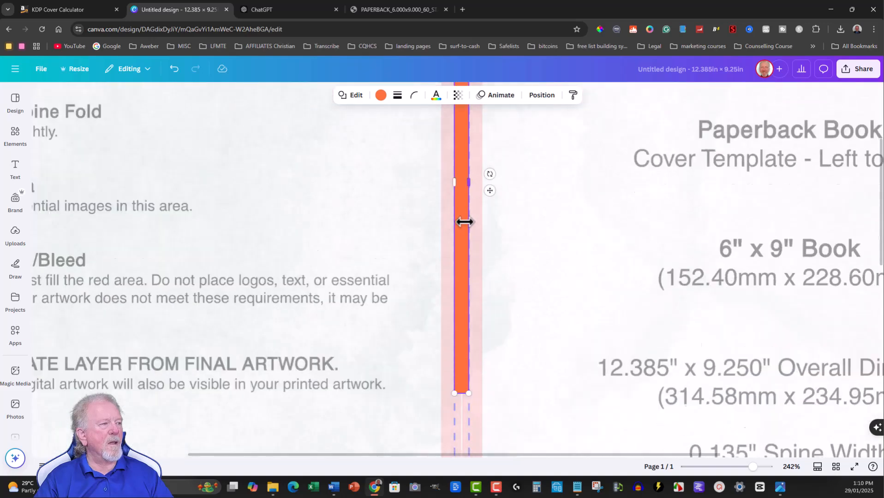
scroll(458, 203, "down", 1)
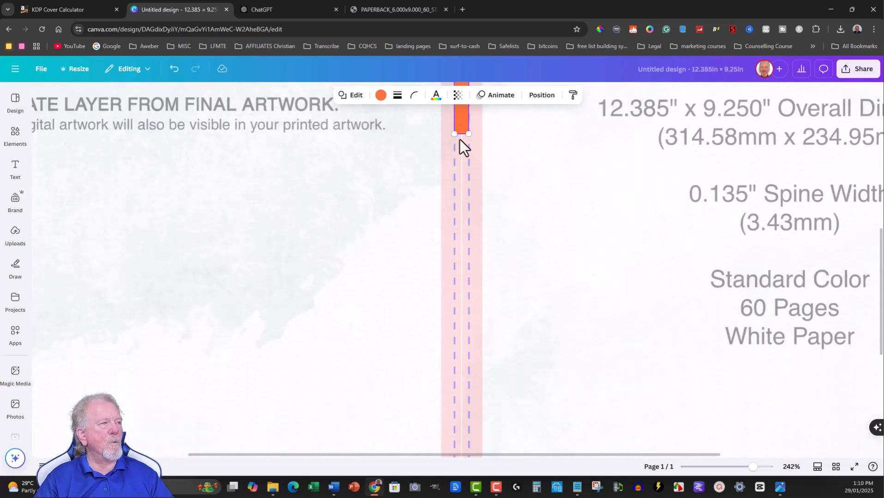
left_click_drag(460, 133, 462, 408)
scroll(465, 404, "down", 5)
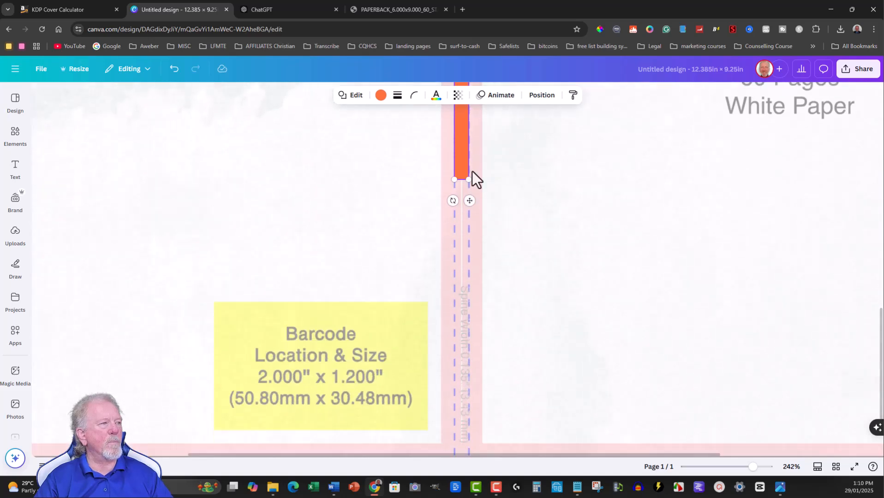
left_click_drag(462, 180, 462, 408)
scroll(464, 397, "down", 1)
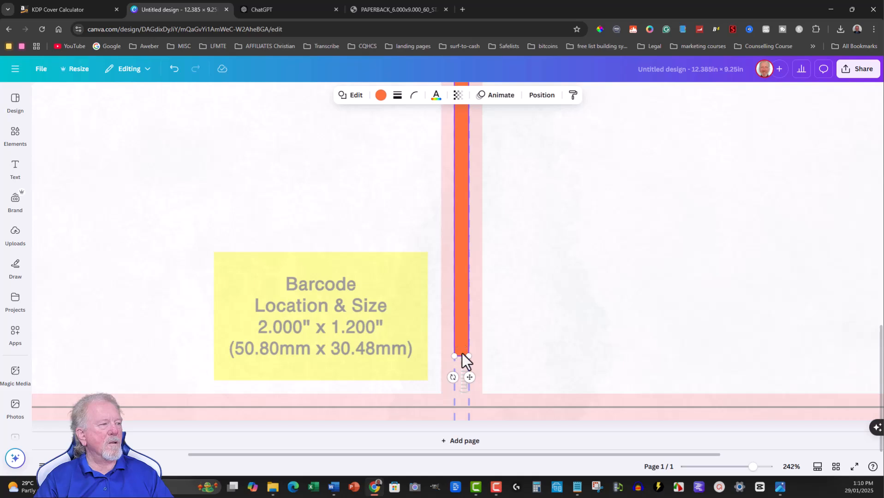
left_click_drag(461, 354, 462, 416)
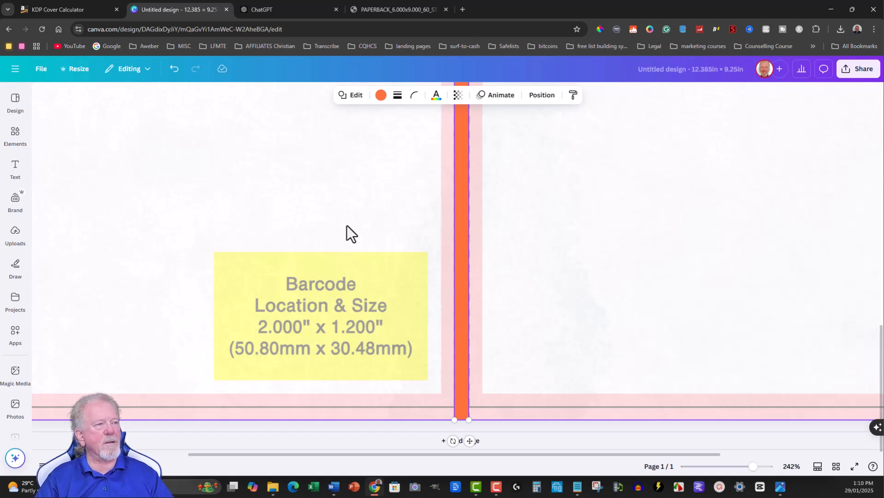
scroll(347, 225, "down", 5)
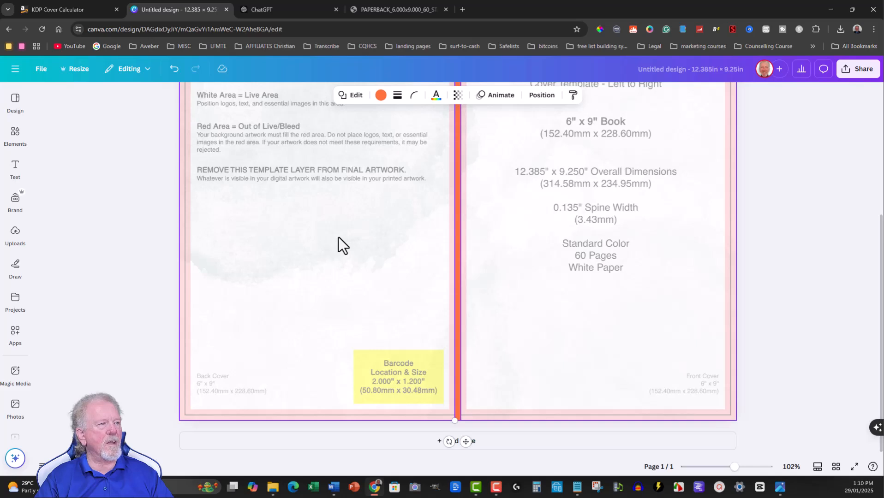
scroll(338, 236, "down", 2)
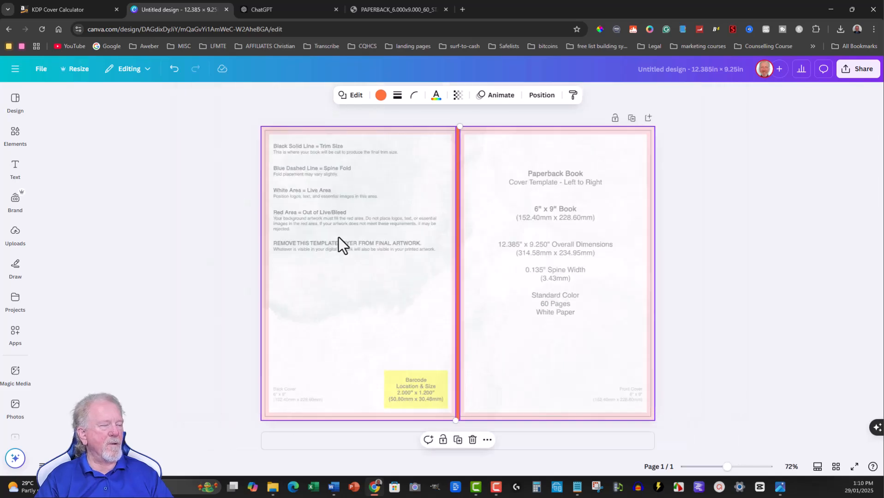
Add another recently used square shape and resize it to cover the yellow barcode area on the back cover.
left_click(16, 200)
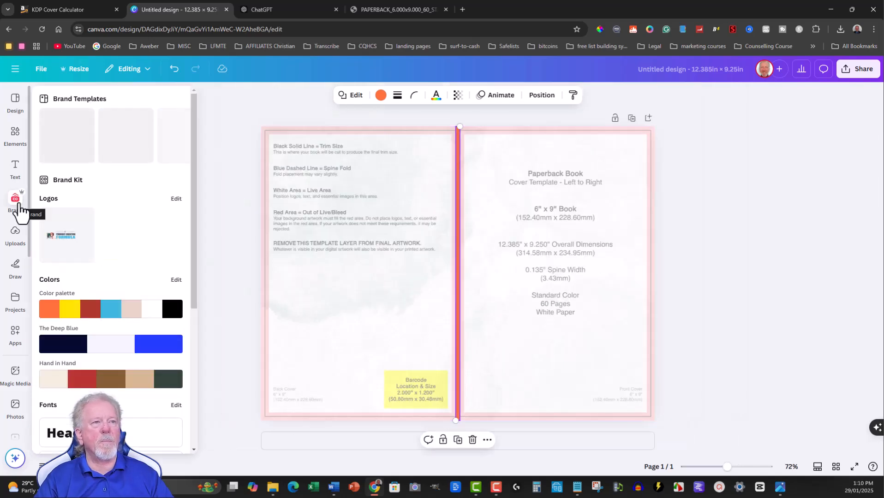
left_click(15, 135)
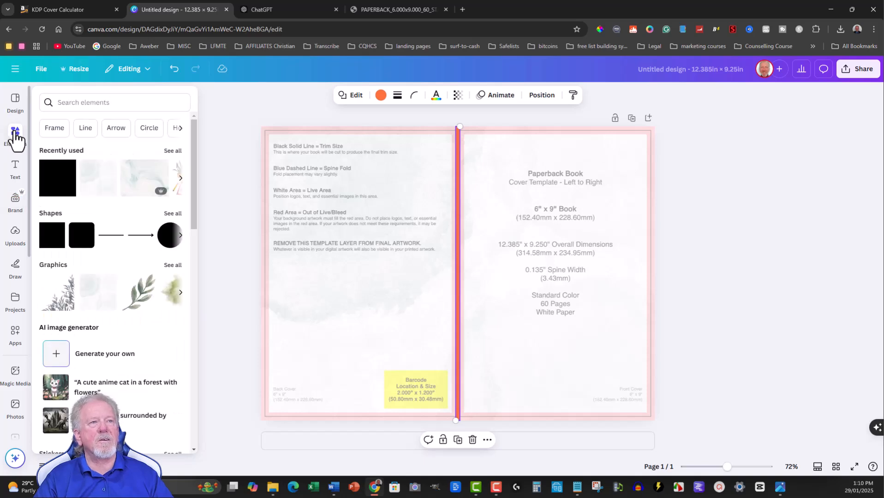
left_click_drag(53, 177, 453, 333)
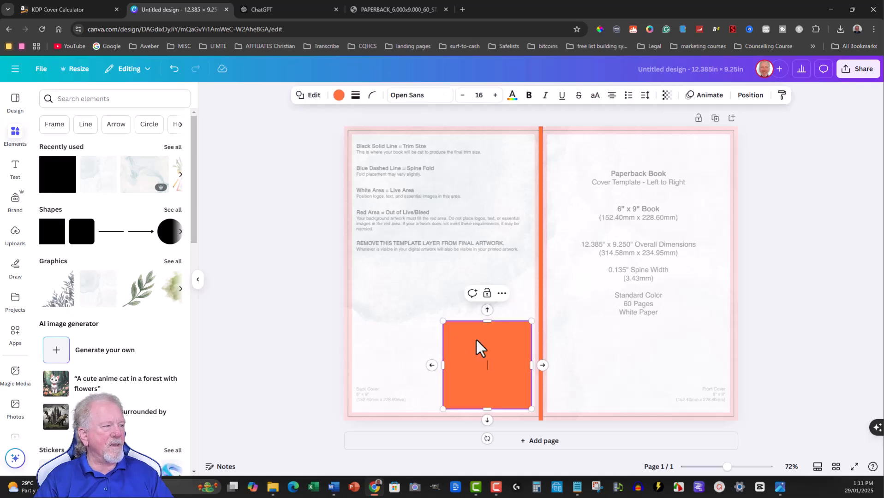
left_click_drag(443, 321, 467, 389)
left_click_drag(531, 390, 533, 391)
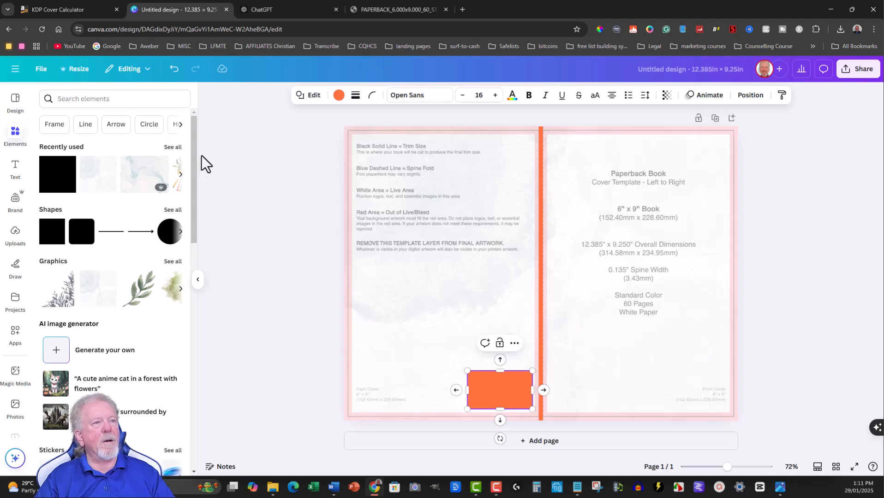
Add a further square to the back cover and stretch it across the live area's width and down to above the barcode block.
left_click_drag(53, 178, 367, 157)
left_click_drag(445, 186, 535, 203)
left_click_drag(527, 191, 532, 189)
left_click_drag(355, 185, 358, 185)
left_click_drag(530, 185, 532, 185)
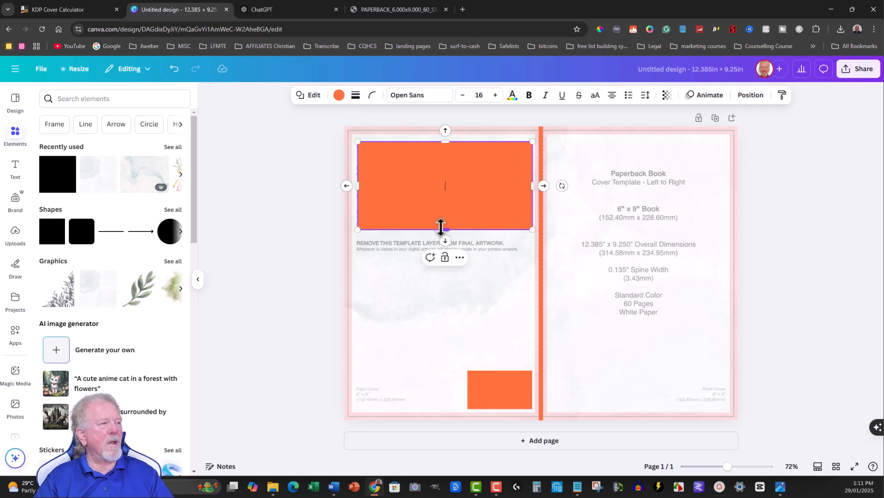
left_click_drag(442, 227, 444, 345)
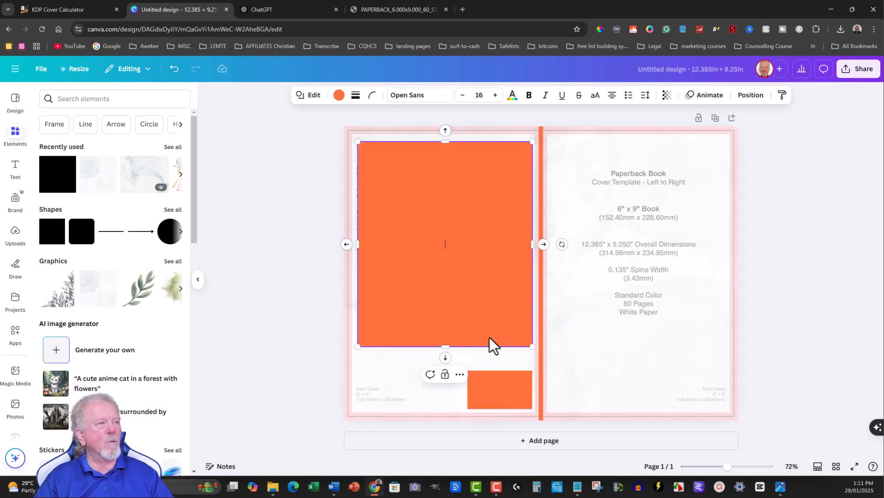
Change the large back-cover rectangle's fill to white.
left_click(495, 385)
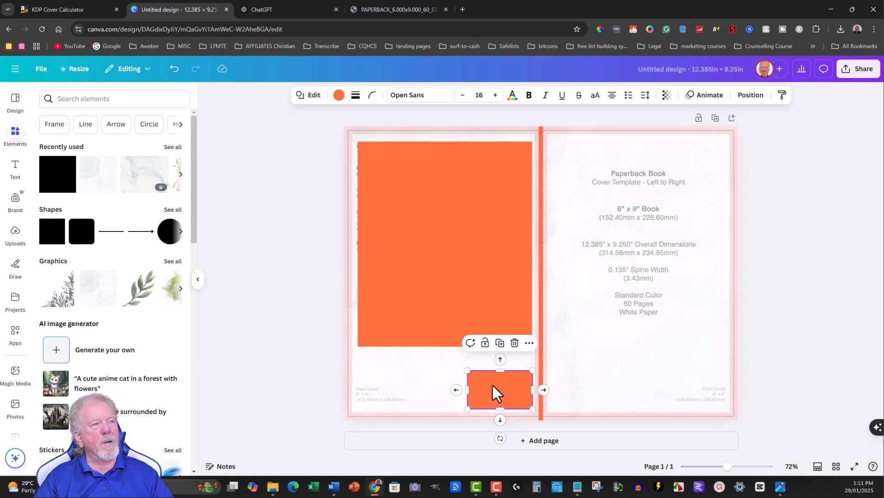
left_click(445, 233)
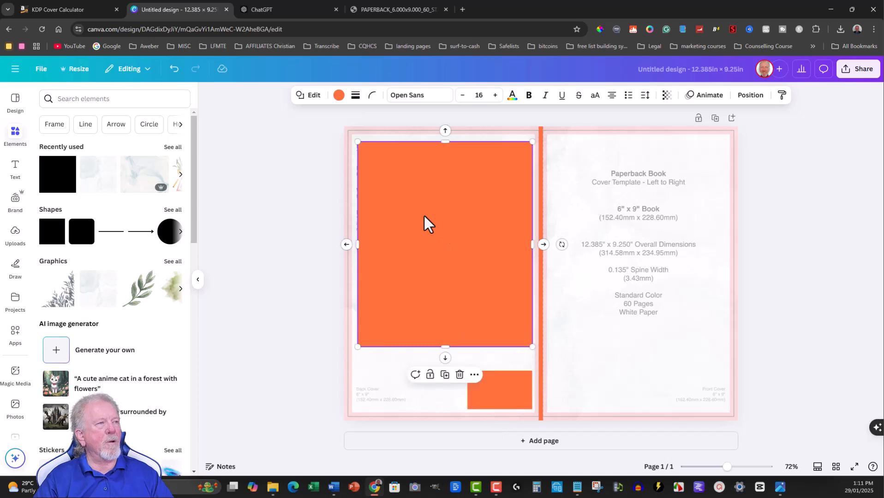
left_click(339, 96)
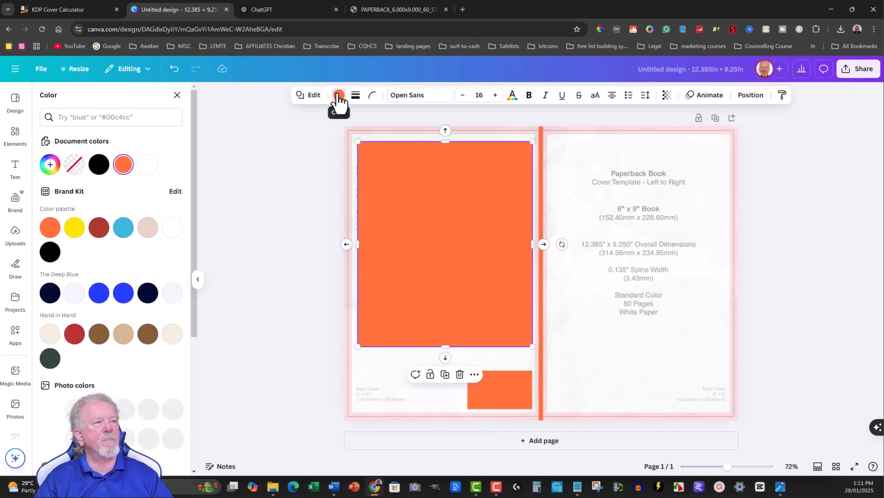
left_click(148, 165)
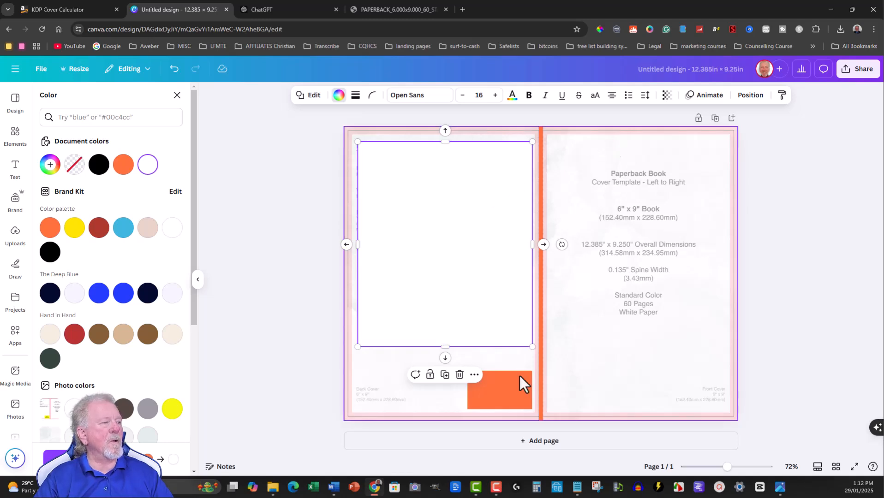
Nudge the white rectangle slightly towards the back cover's outer edge to centre it in the live area.
left_click(629, 178)
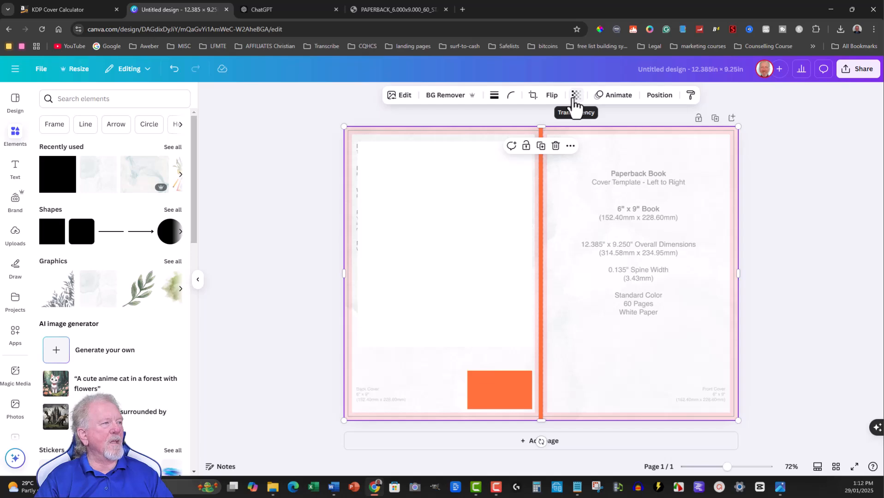
left_click(430, 222)
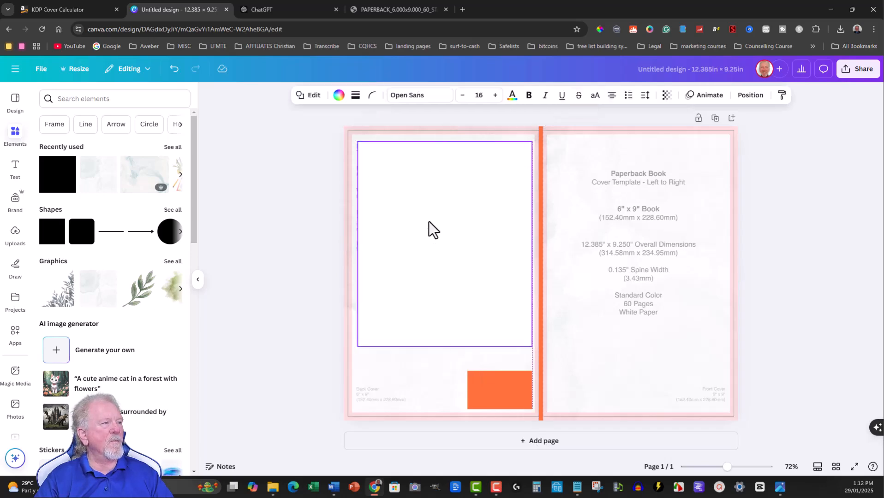
left_click_drag(426, 221, 392, 223)
scroll(435, 227, "up", 3)
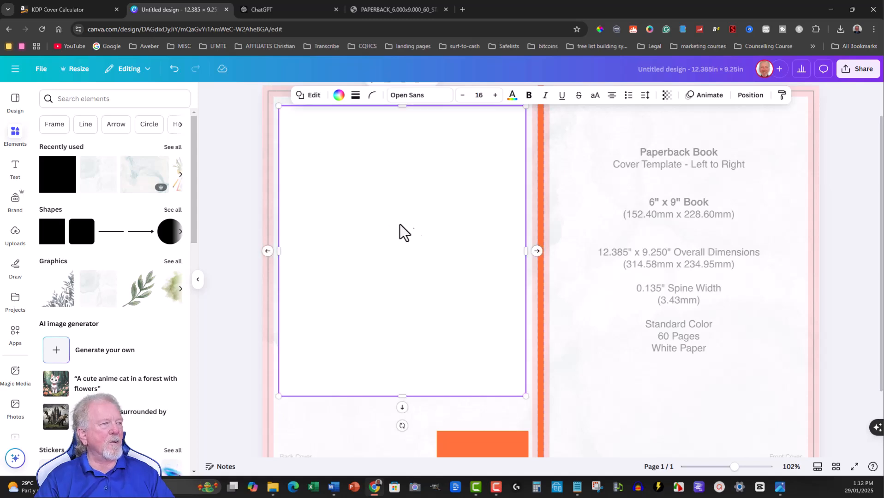
scroll(442, 232, "down", 3)
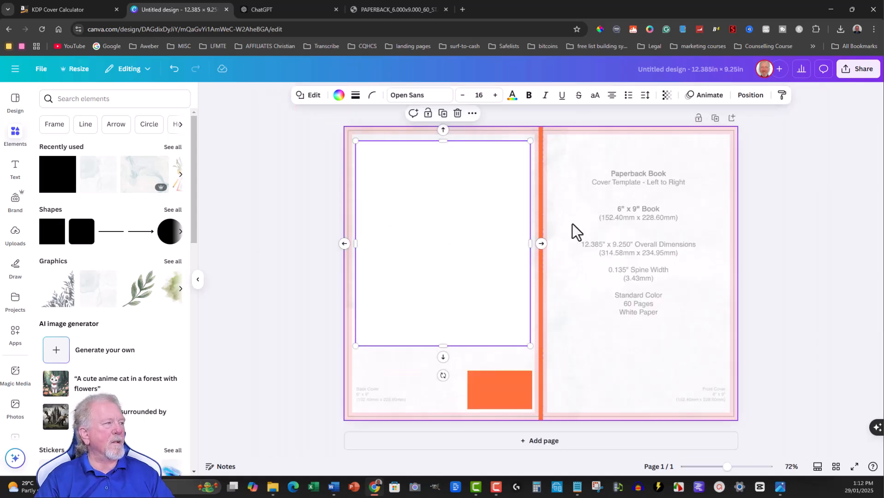
Set the watercolour background's transparency to 100 so it hides the template guides.
left_click(666, 95)
left_click(629, 221)
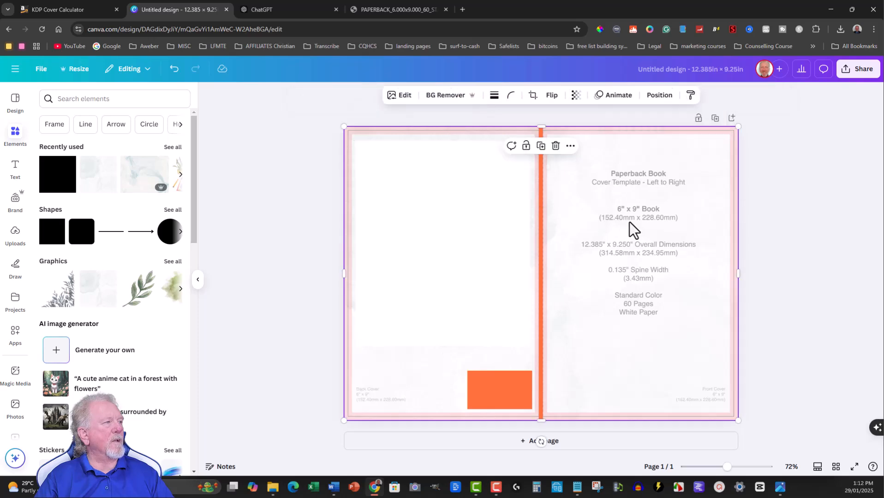
left_click(575, 95)
left_click_drag(601, 133, 628, 142)
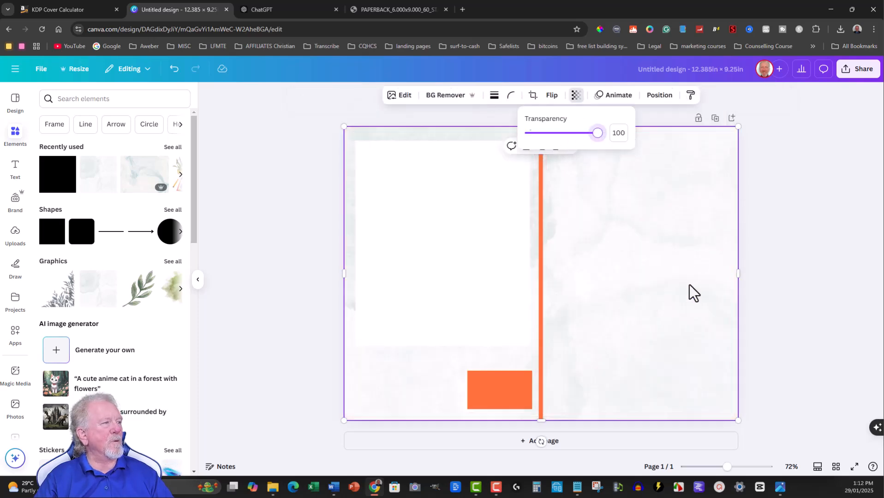
left_click(650, 265)
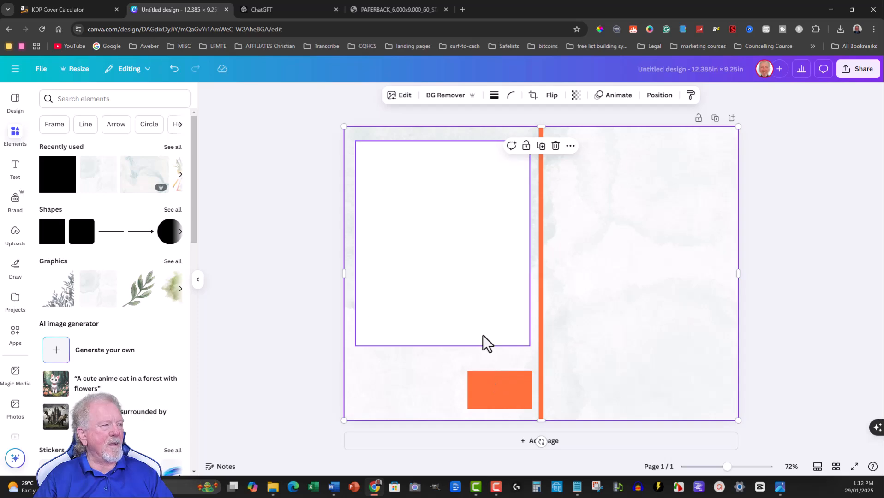
Extend the white back-cover rectangle down to just above the orange barcode block.
left_click(444, 322)
left_click_drag(443, 346, 441, 360)
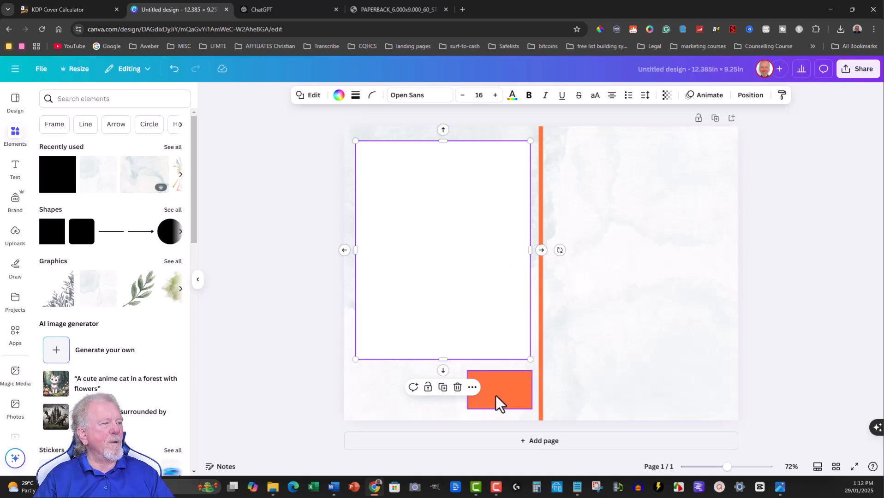
left_click(378, 391)
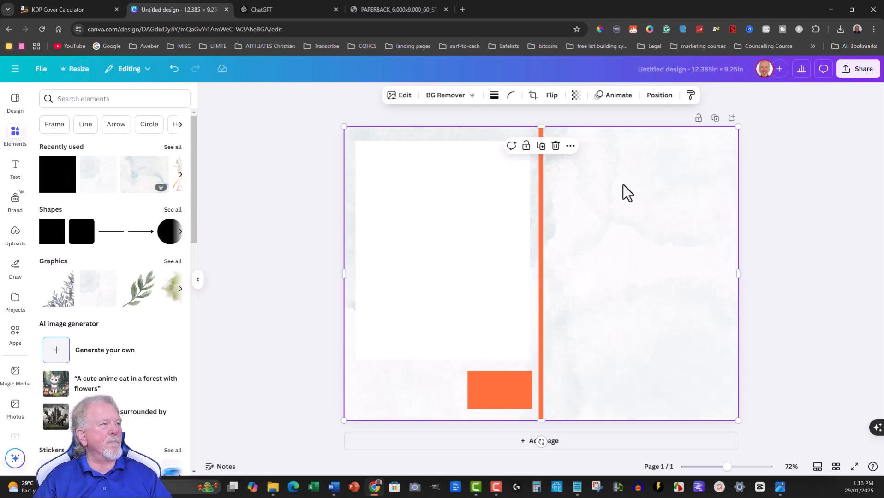
Search the elements for Planner and show all matching graphics.
left_click(16, 139)
left_click(79, 98)
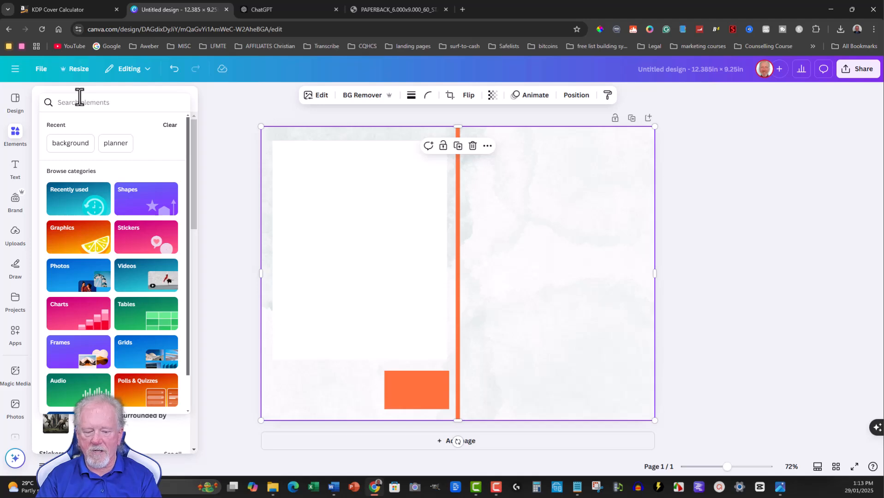
type("Planner")
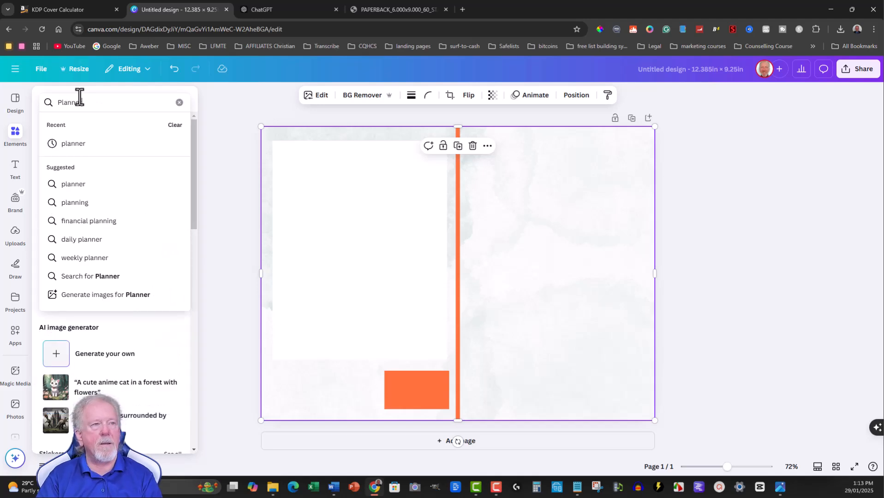
key("Return")
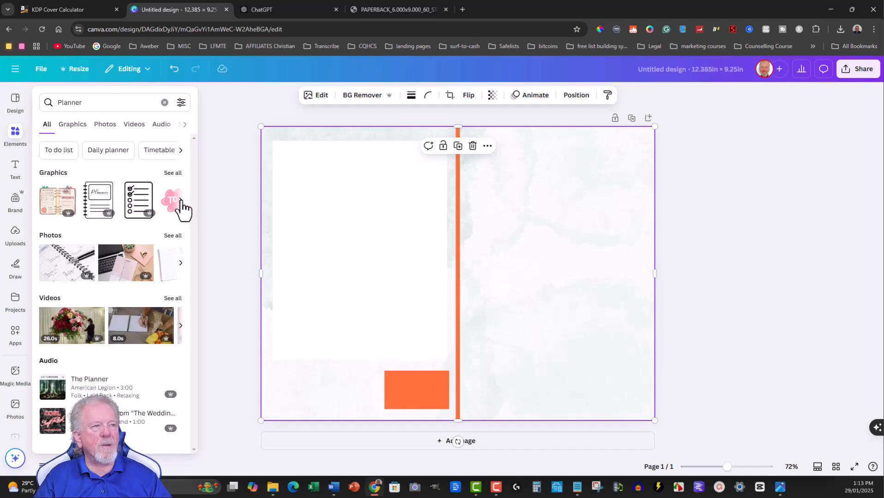
left_click(173, 173)
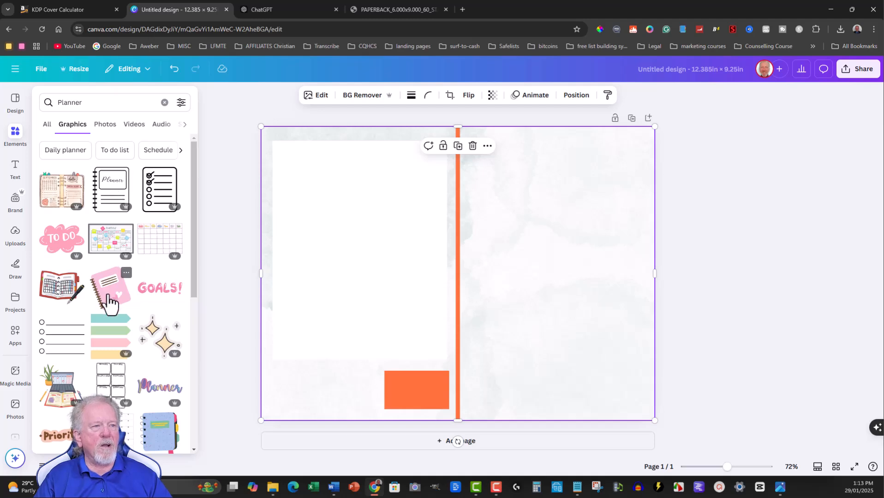
Add the red open planner graphic with the pen, shrink it to fit the front cover and centre it there.
left_click(58, 291)
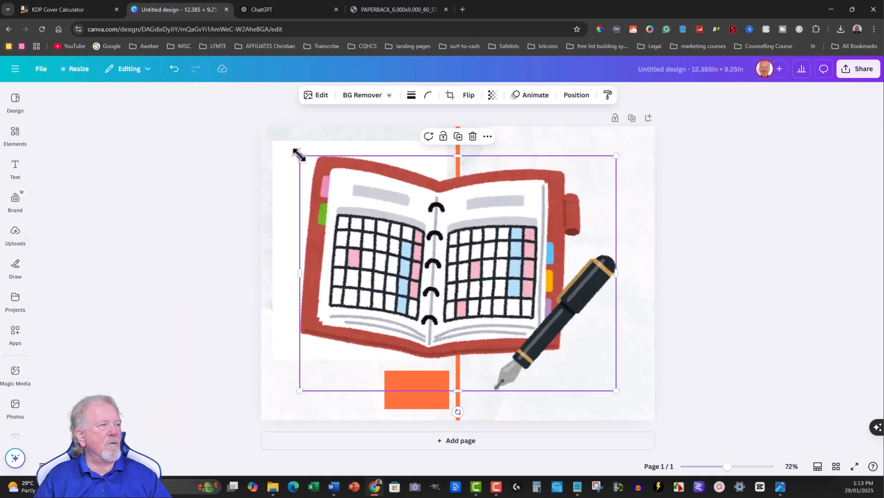
left_click_drag(299, 156, 487, 264)
left_click_drag(535, 332, 549, 283)
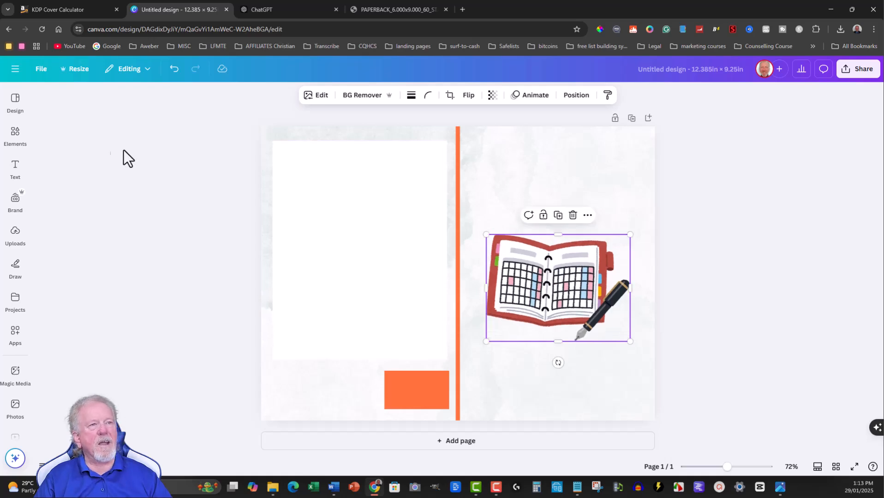
Add the laptop, plant and open-book planner graphic, shrink it to the front cover's width and place it on the cover's upper half.
left_click(19, 134)
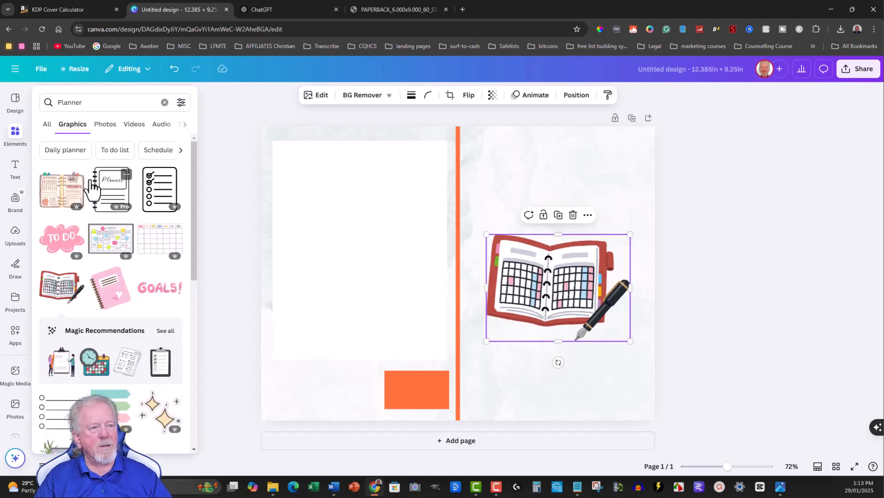
scroll(92, 189, "down", 1)
scroll(93, 189, "down", 3)
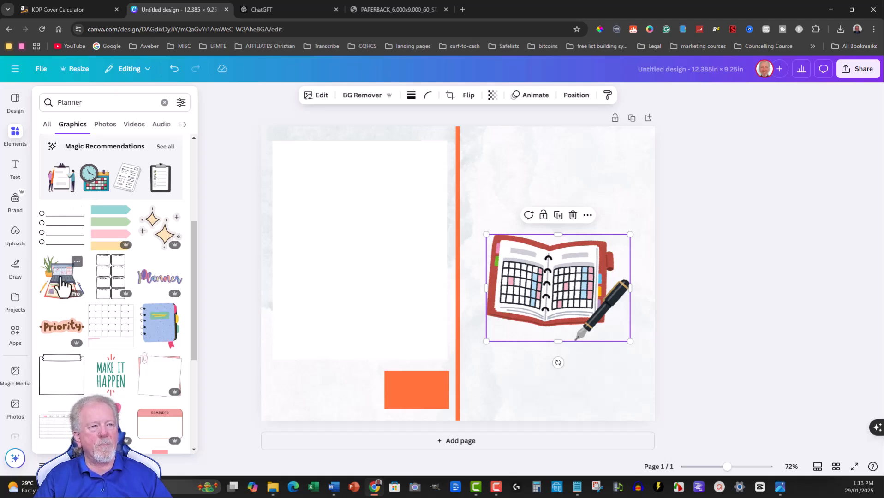
left_click(61, 286)
left_click(198, 274)
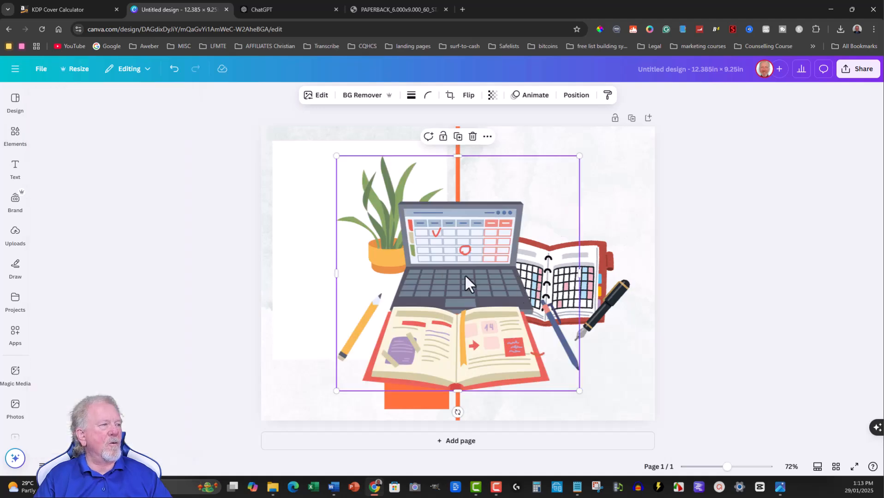
left_click_drag(429, 260, 504, 249)
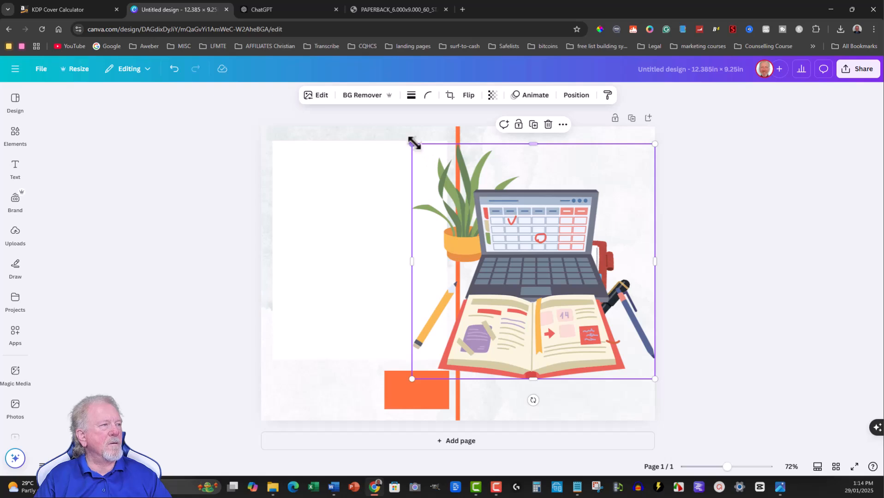
left_click_drag(412, 144, 477, 197)
left_click_drag(543, 301, 537, 240)
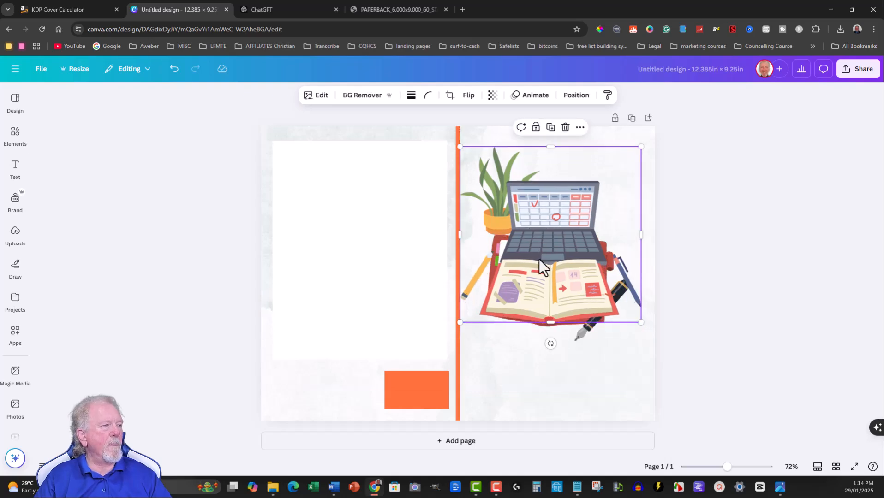
Move the red planner graphic beneath the laptop graphic and centre both on the front cover, the laptop slightly overlapping the planner.
left_click_drag(577, 339, 576, 410)
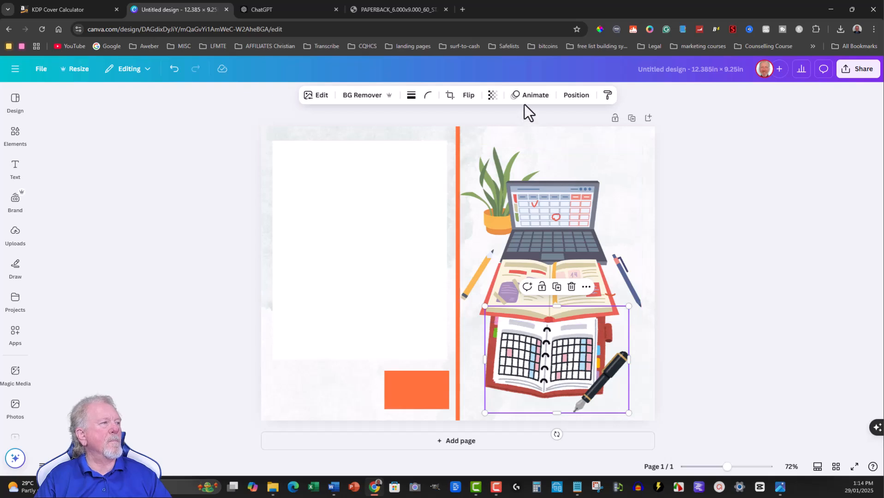
left_click(537, 228)
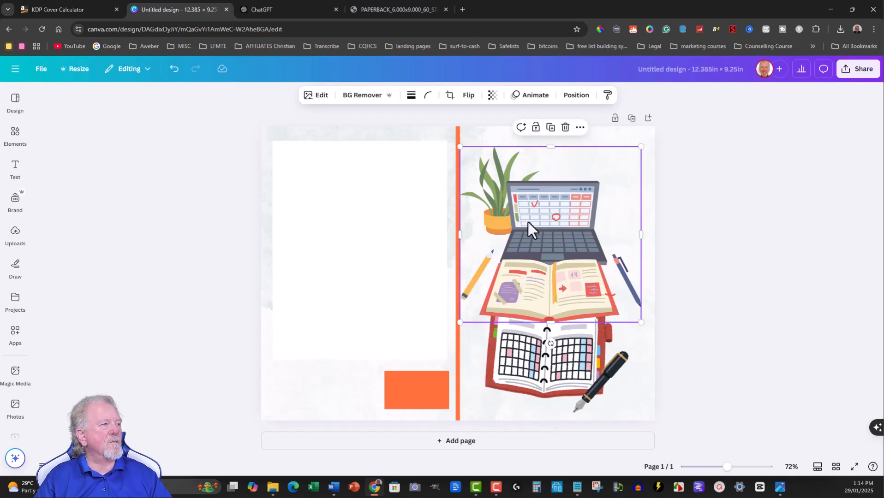
left_click_drag(541, 229, 546, 226)
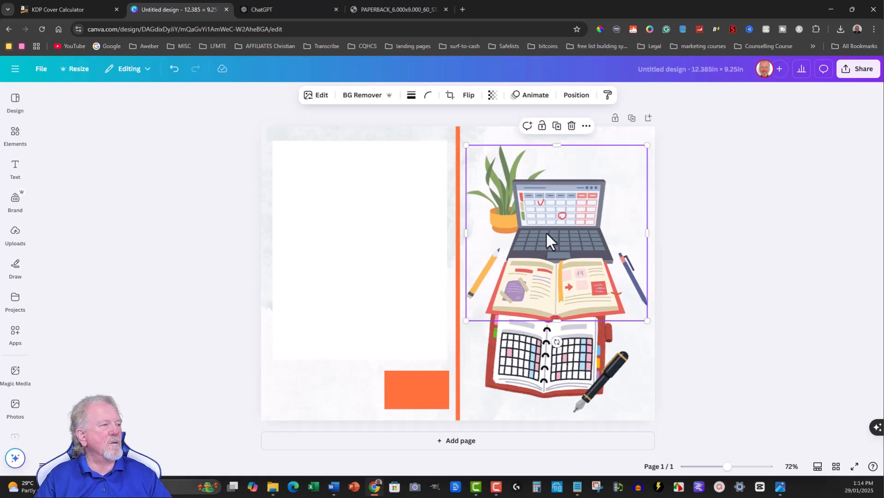
mouse_move(539, 371)
left_mouse_down()
mouse_move(549, 370)
mouse_move(543, 365)
left_mouse_up()
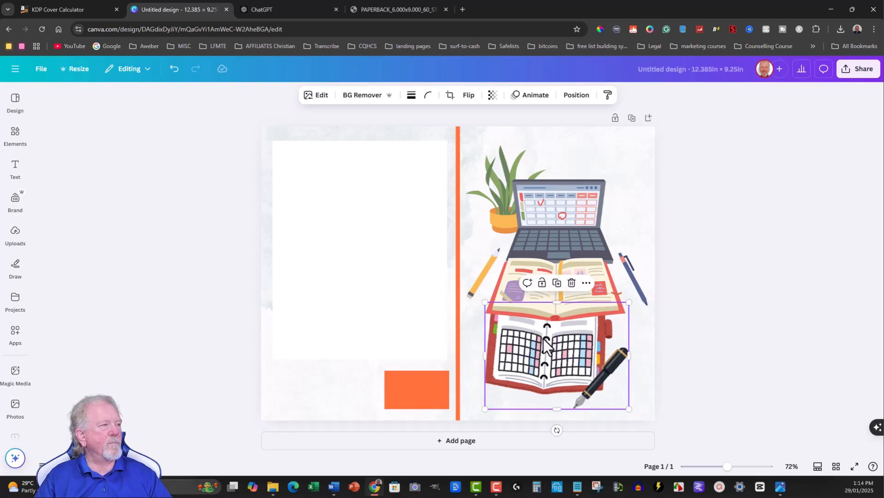
Clear the Planner element search and place the recently used square on the upper front cover.
left_click(12, 132)
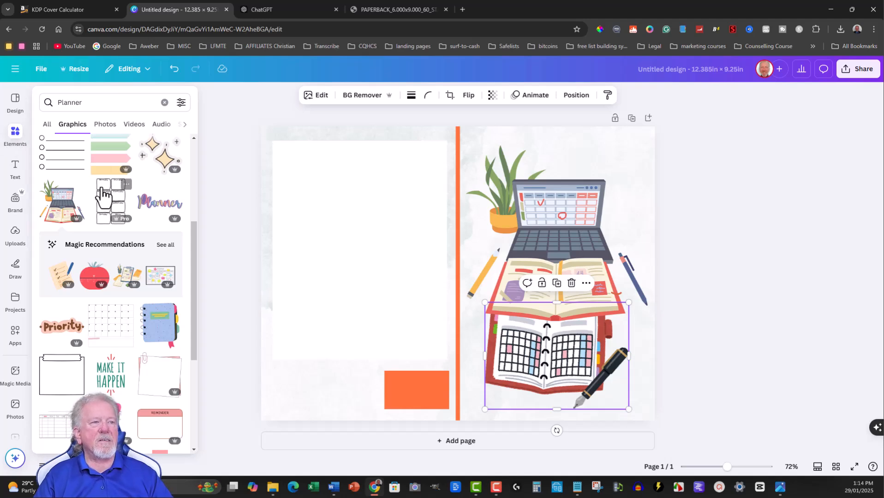
scroll(87, 175, "up", 2)
scroll(87, 175, "up", 3)
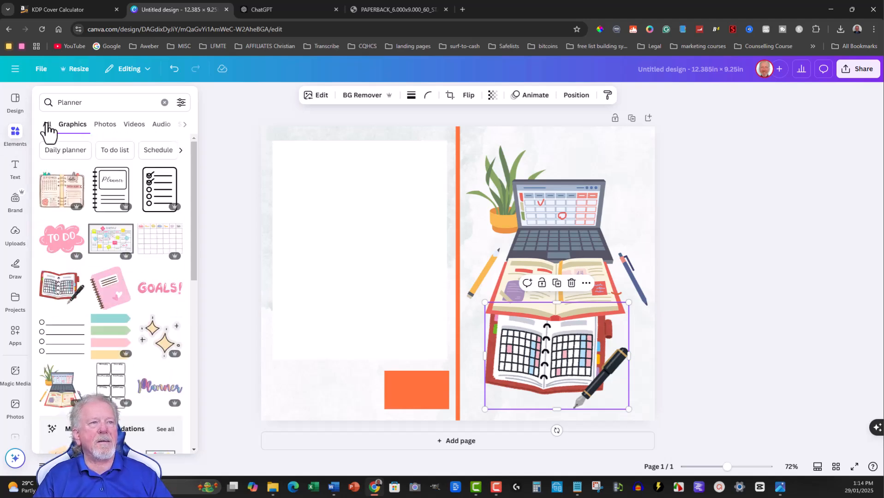
left_click(105, 105)
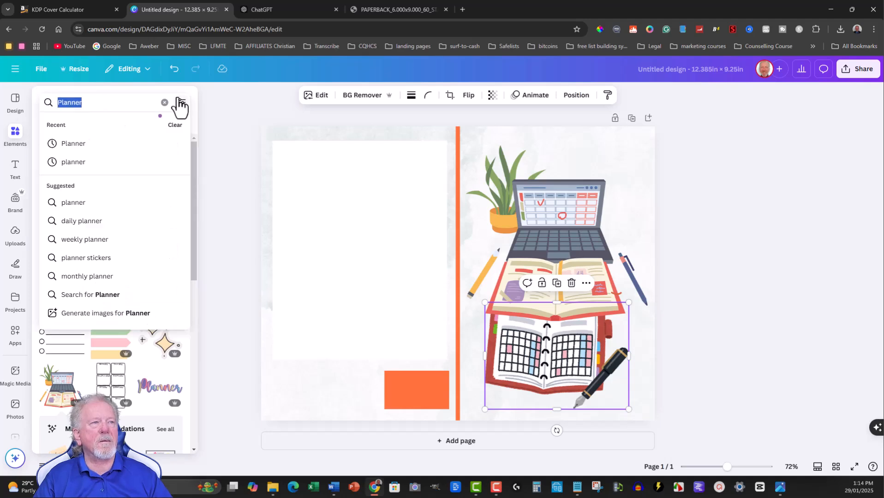
left_click(164, 103)
left_click_drag(135, 177, 520, 183)
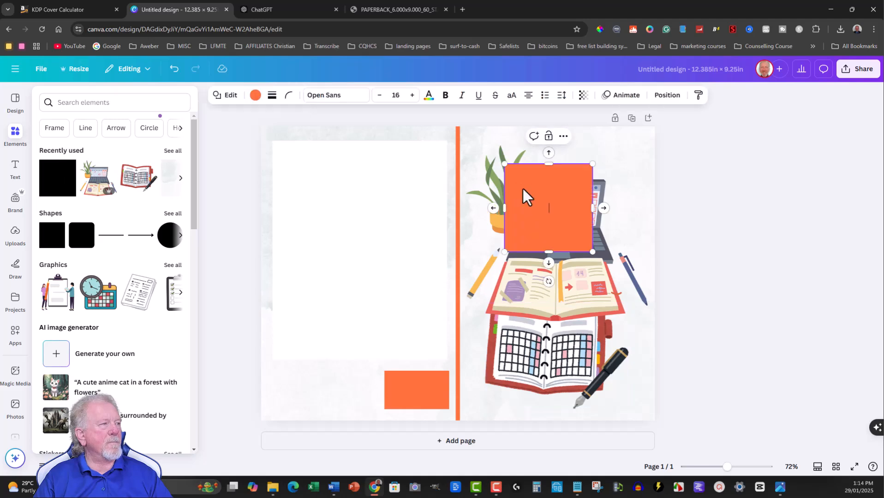
Reshape the orange square into a wide, shallow title band and centre it over the laptop graphic's upper part.
left_click_drag(550, 249, 548, 194)
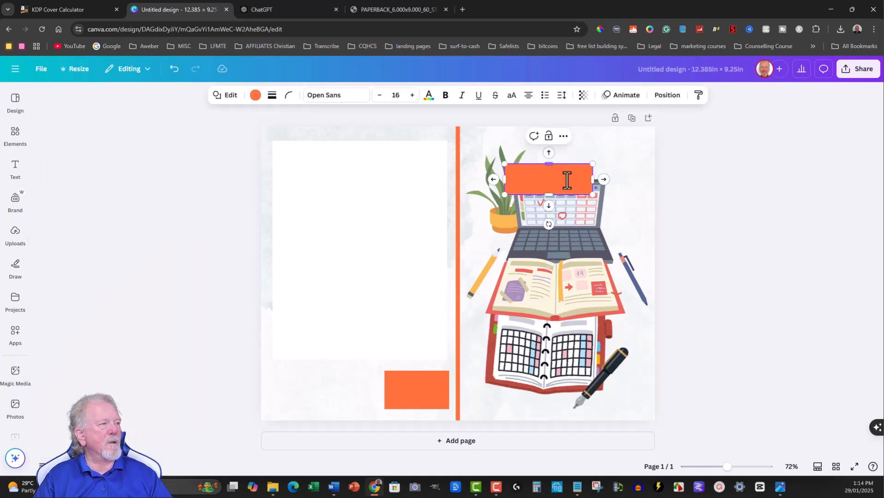
left_click_drag(590, 177, 646, 179)
left_click_drag(504, 180, 480, 180)
left_click_drag(478, 180, 479, 179)
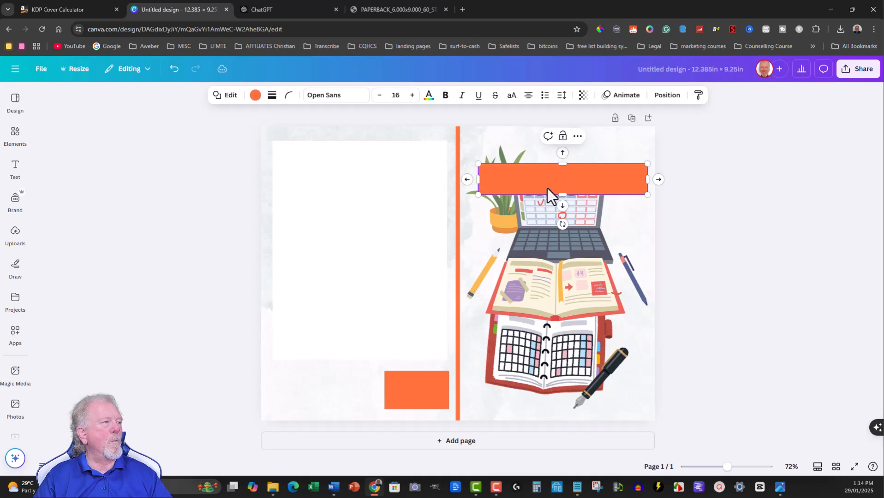
left_click(611, 138)
left_click_drag(567, 180, 560, 191)
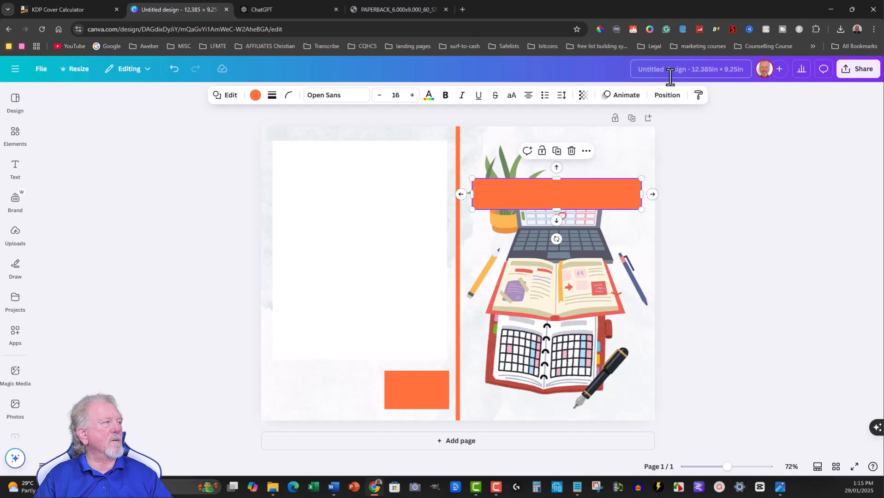
Sample the watercolour background near the front cover's top with the ColorPick Eyedropper and copy its hex code F7FAF8.
left_click(599, 28)
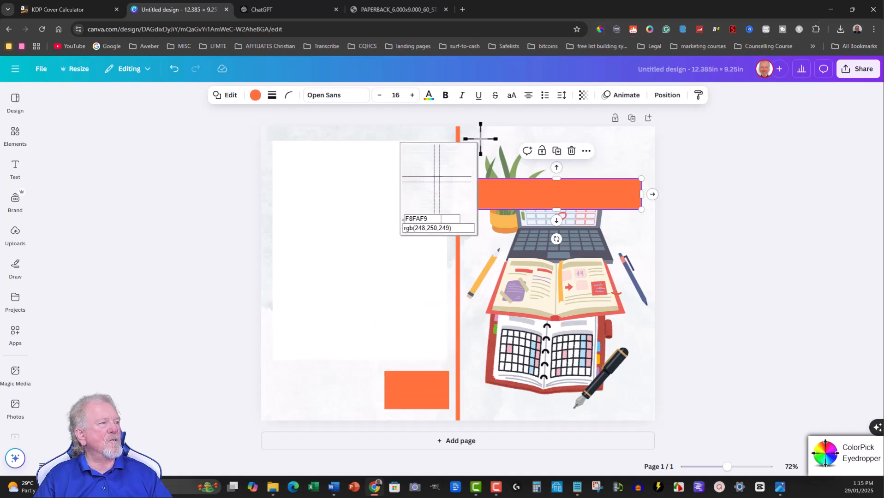
left_click(480, 138)
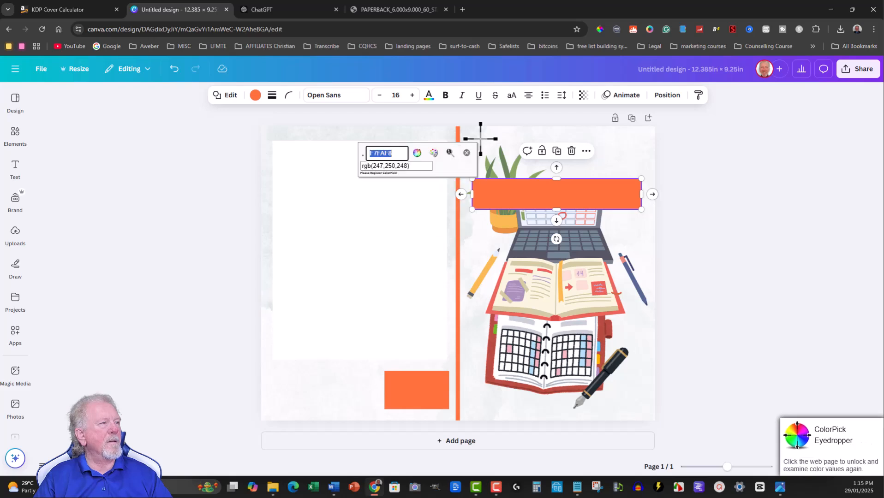
right_click(383, 153)
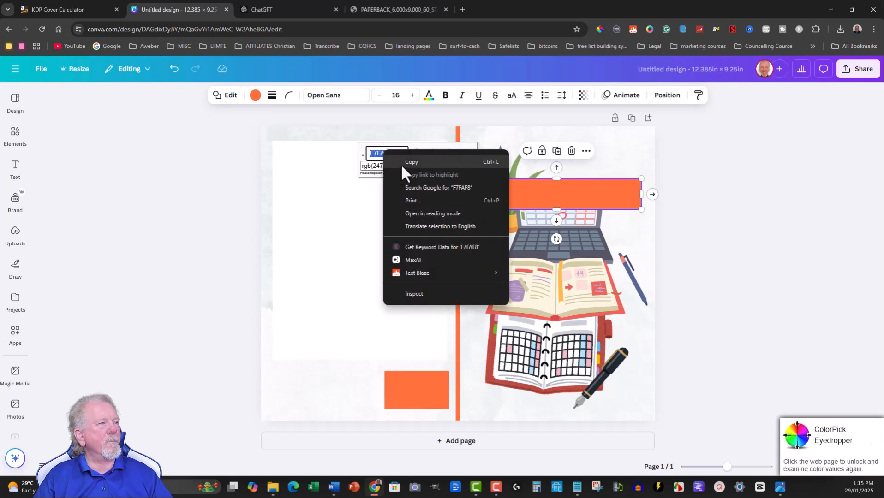
left_click(412, 161)
left_click(413, 166)
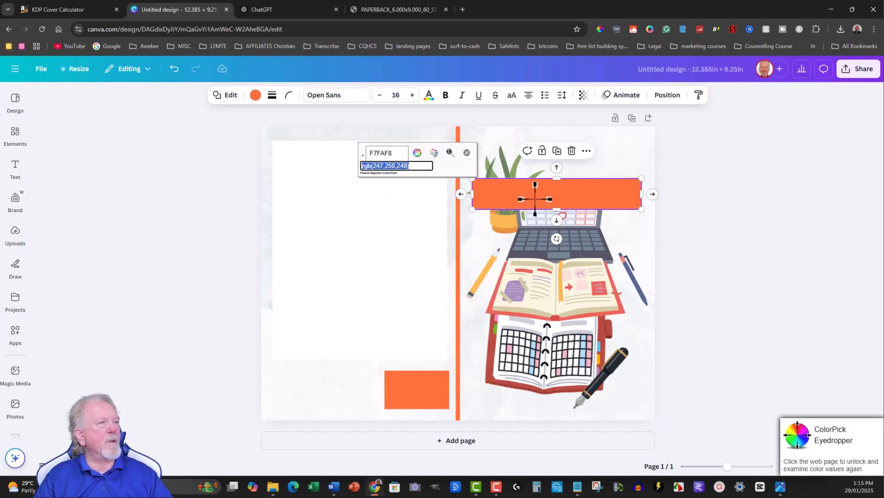
left_click(467, 153)
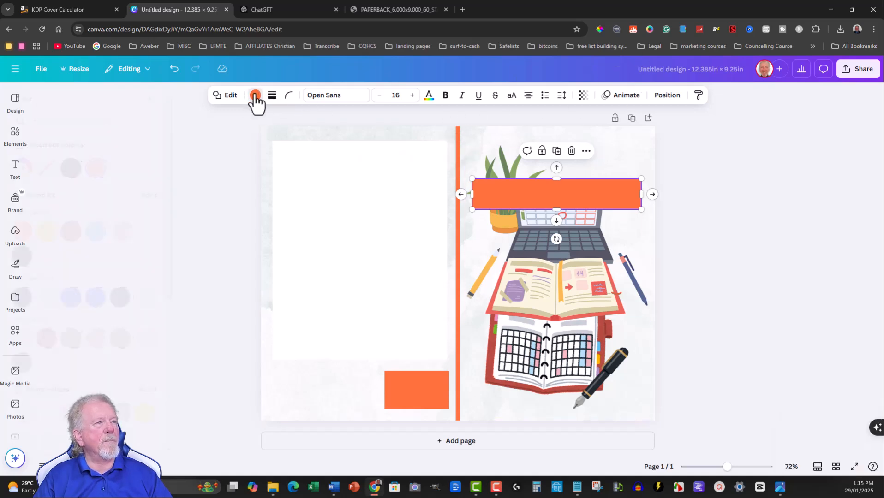
Fill the title band with the custom solid colour #F7FAF8.
left_click(255, 95)
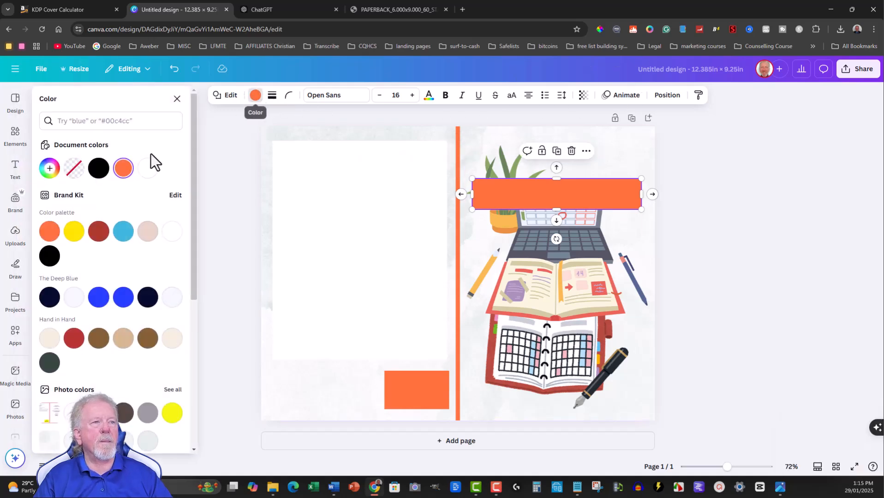
left_click(49, 169)
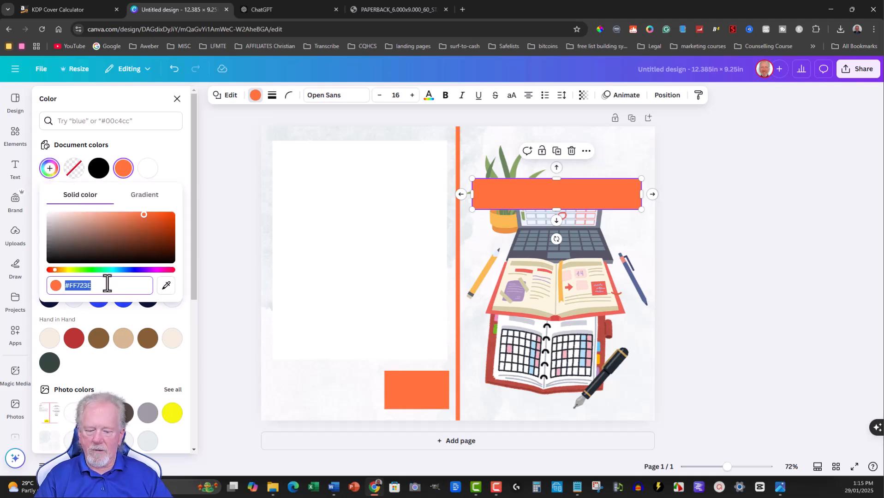
key("ctrl+v")
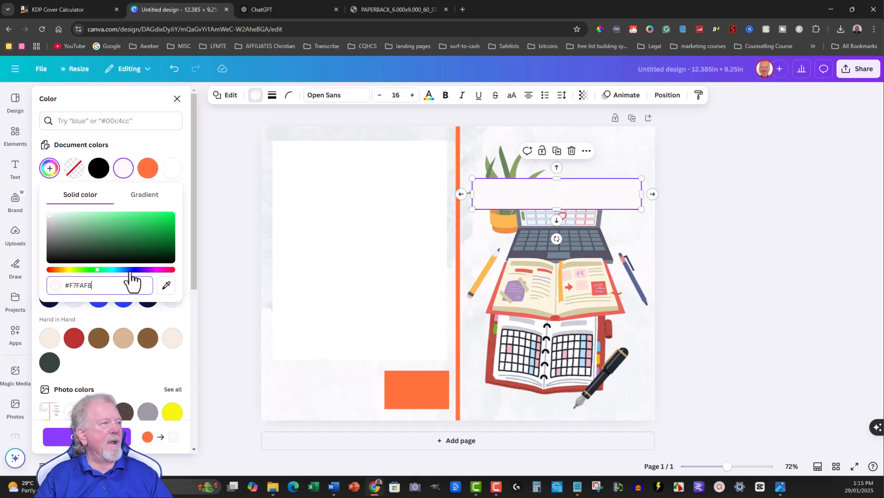
left_click(653, 134)
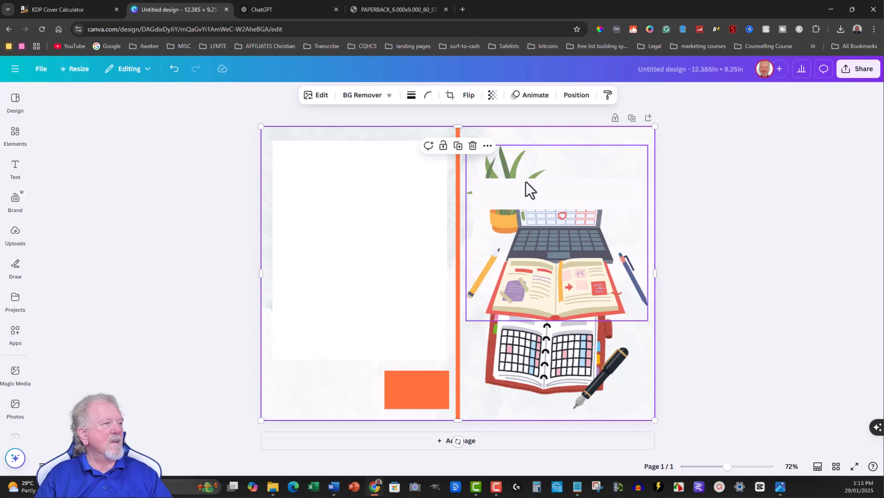
left_click(530, 195)
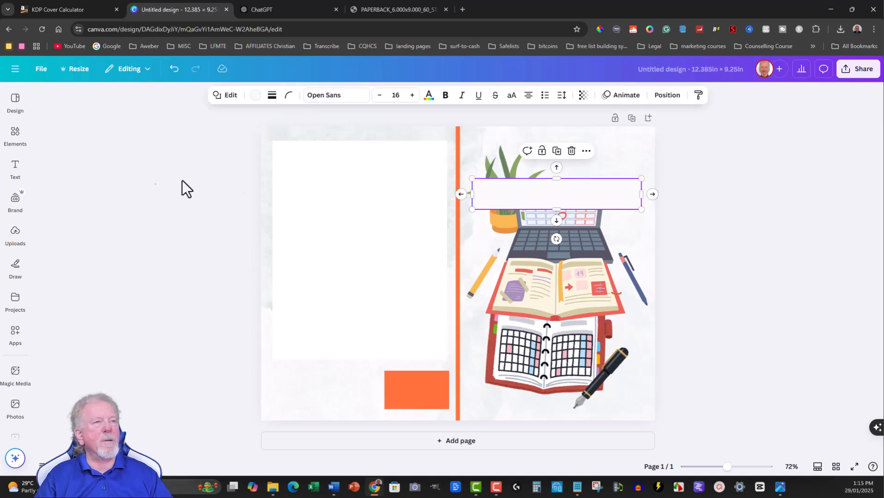
Add a Heading text box and centre it on the front cover's title band.
left_click(19, 181)
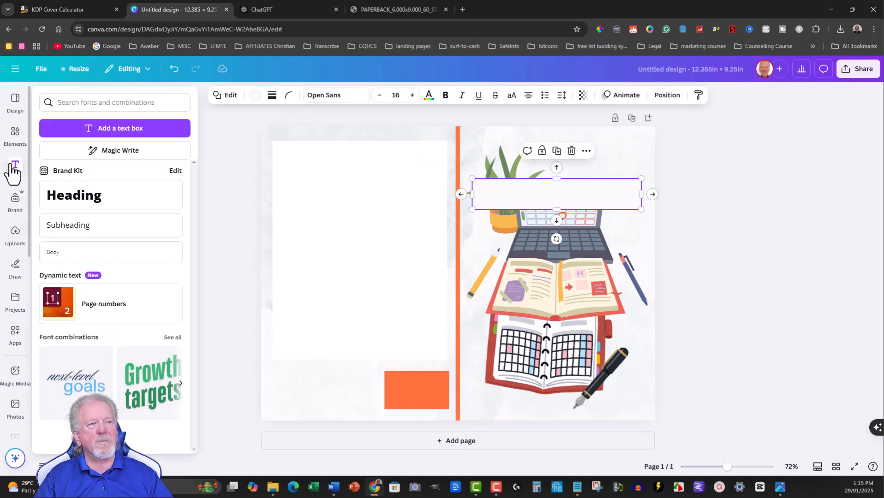
left_click(71, 196)
left_click_drag(564, 247, 560, 219)
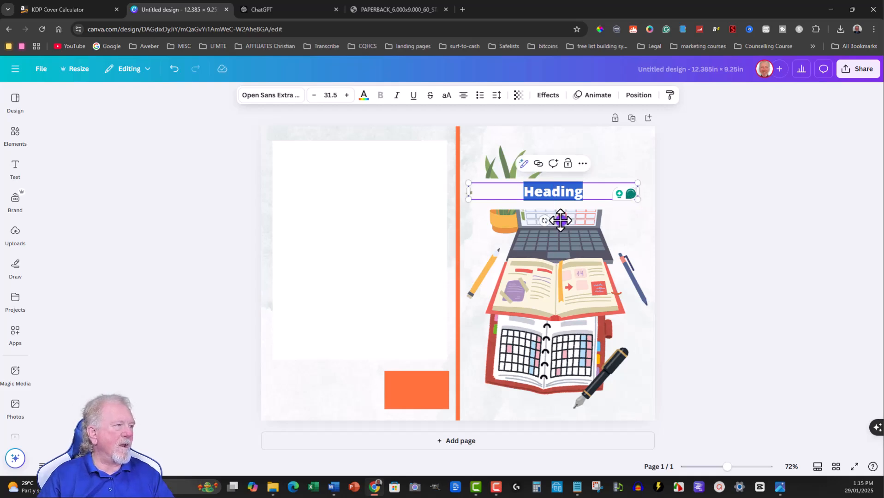
left_click(502, 206)
left_click_drag(544, 191, 558, 191)
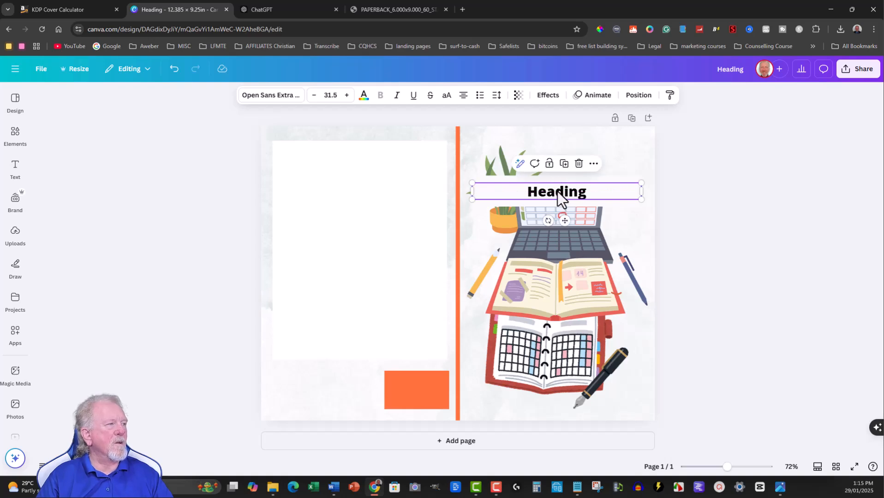
Replace the front-cover heading text with "Weekly Planner".
double_click(557, 190)
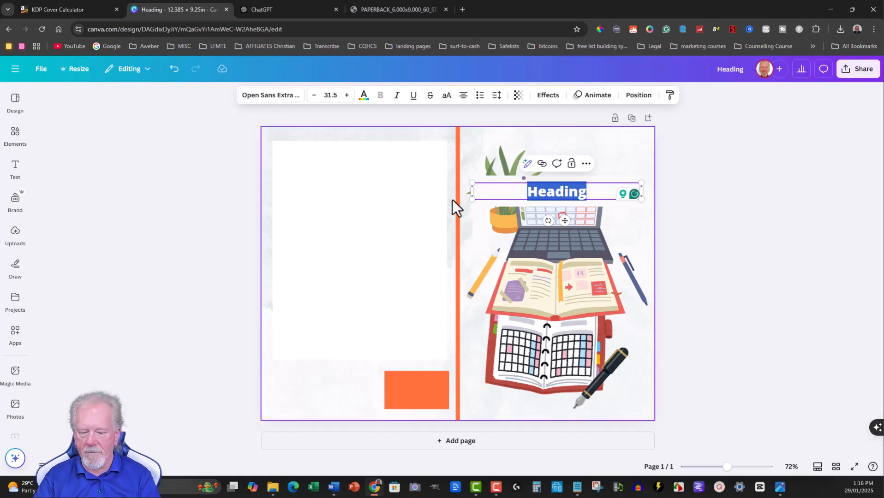
type("Weekly Planner")
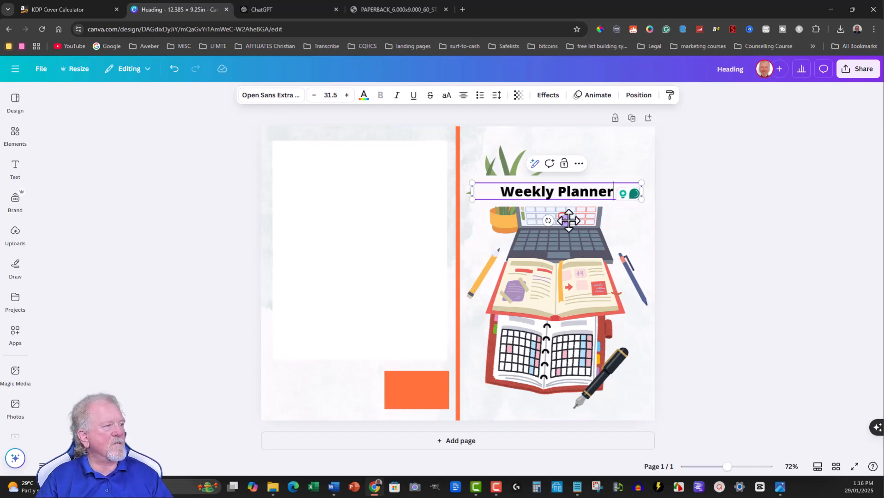
Raise the Weekly Planner title to the band's upper edge and extend the band slightly downward.
left_click_drag(565, 221, 567, 213)
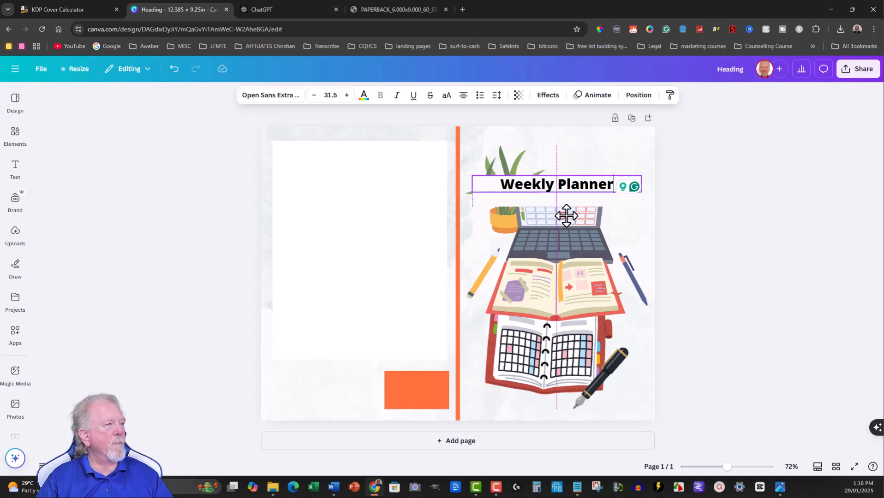
left_click(501, 202)
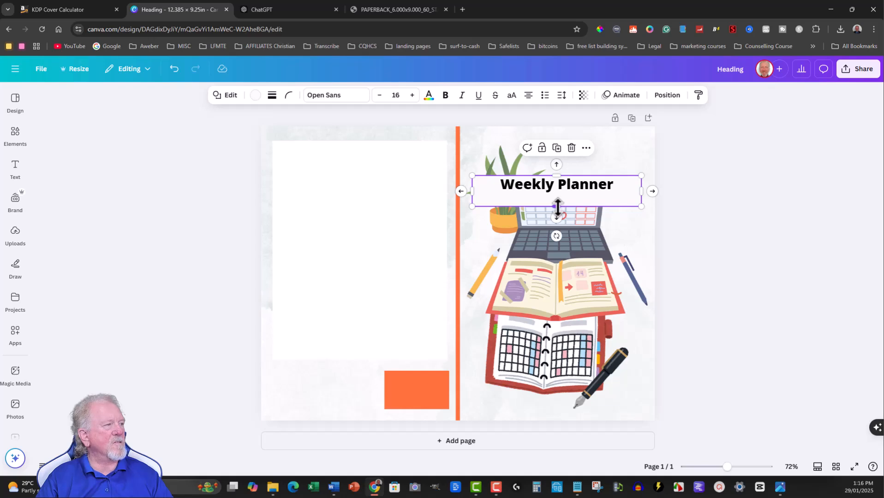
left_click_drag(554, 207, 557, 210)
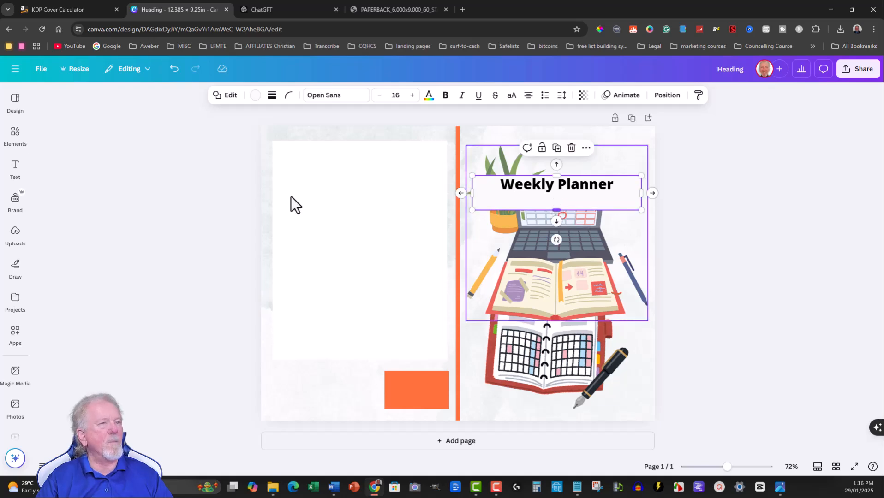
Add a Subheading text box and place it on the front-cover band directly below the Weekly Planner title.
left_click(16, 167)
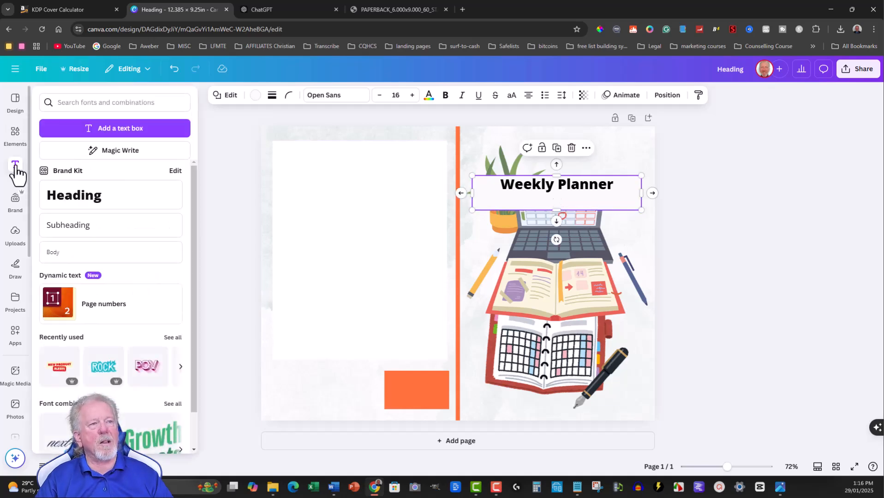
left_click(73, 225)
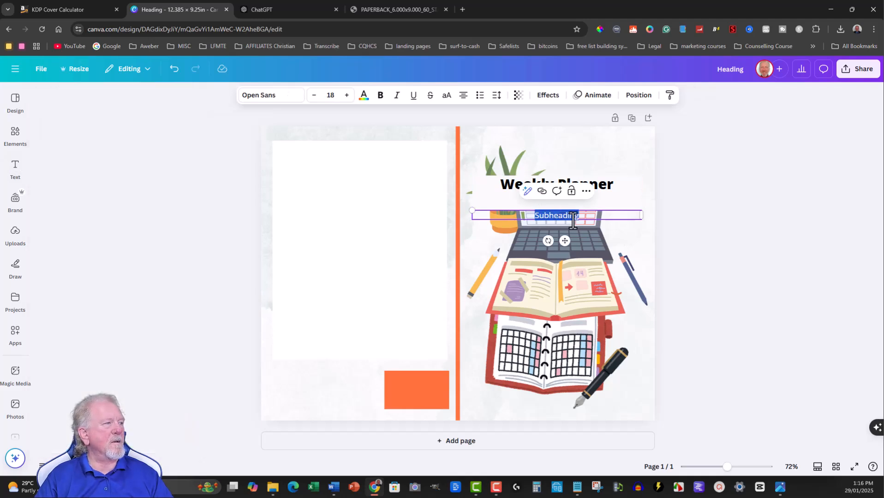
left_click_drag(565, 242, 561, 228)
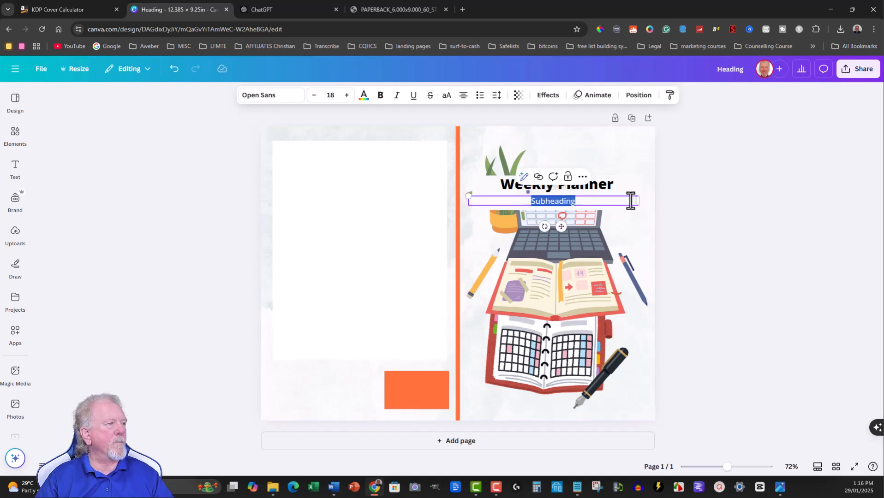
Fit the front-cover subheading box to the title's width and replace its text with "Easily Organize Your Week".
left_click_drag(638, 202, 627, 203)
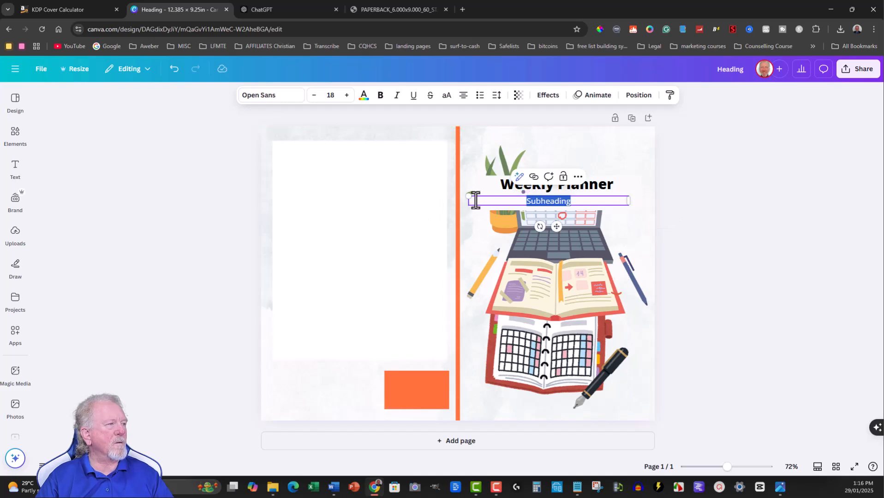
left_click_drag(468, 201, 471, 201)
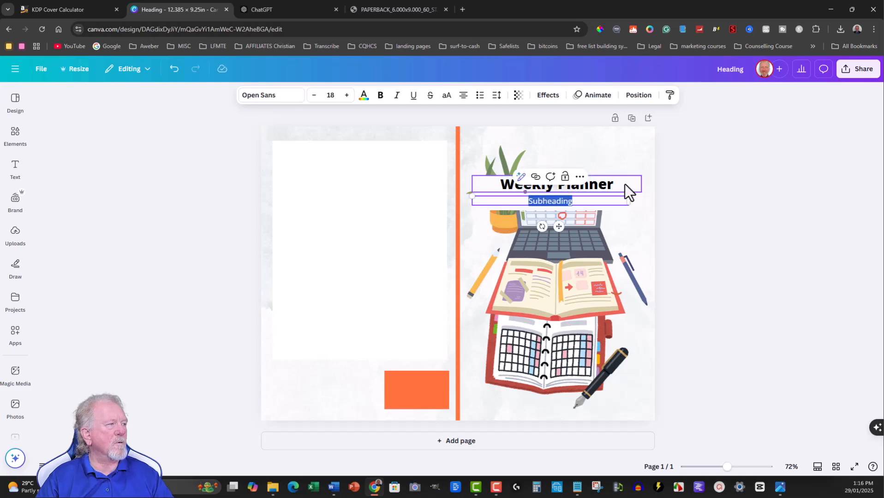
left_click_drag(630, 200, 642, 201)
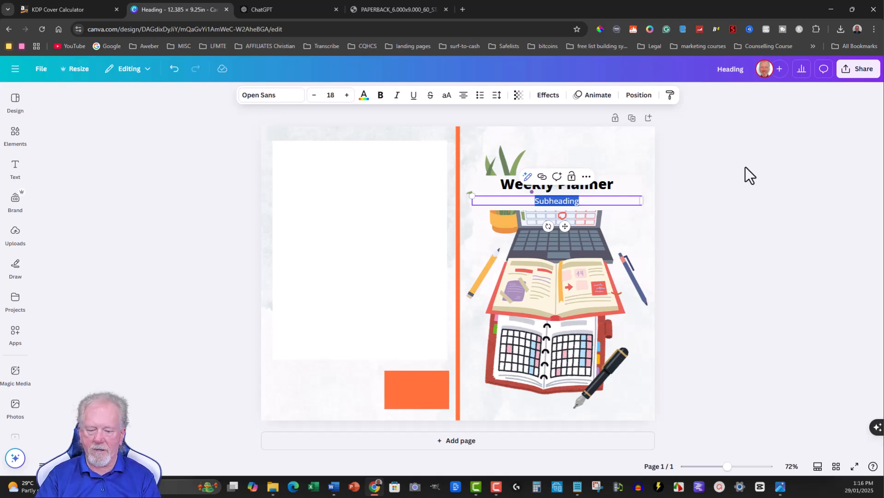
key("ctrl+v")
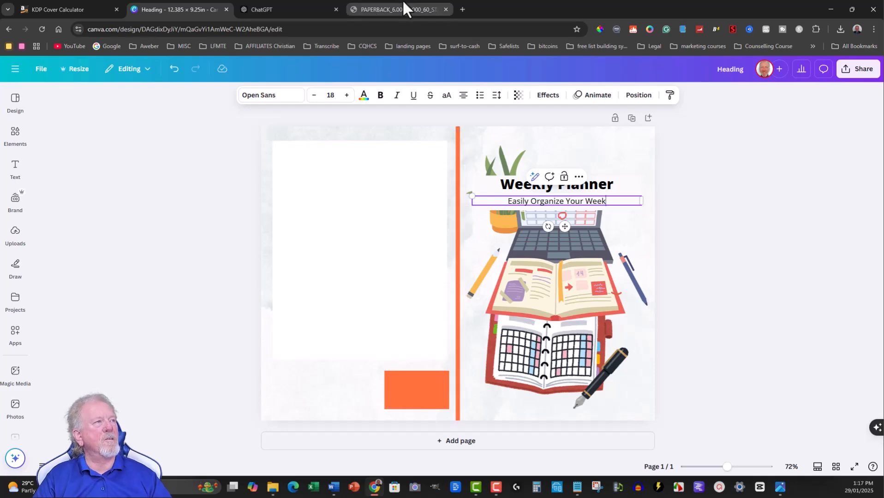
Switch to Word and copy the complete Amazon blurb prompt for the weekly planner from Document1.
left_click(279, 5)
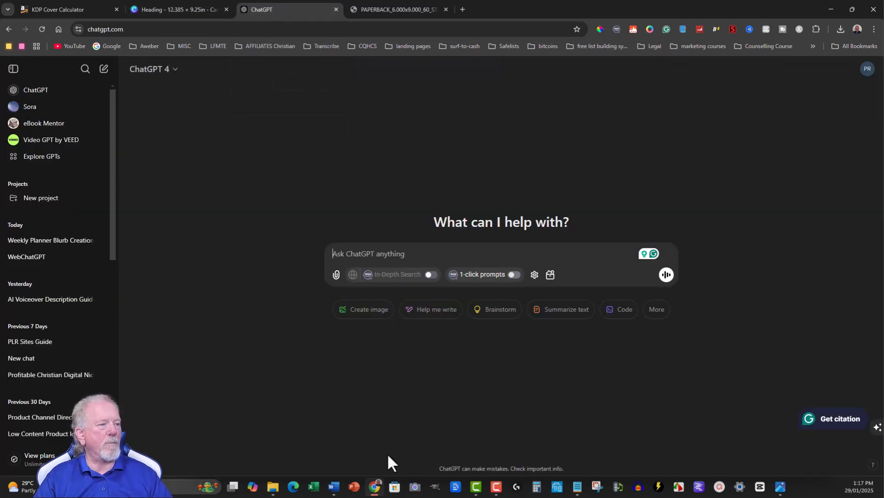
mouse_move(578, 490)
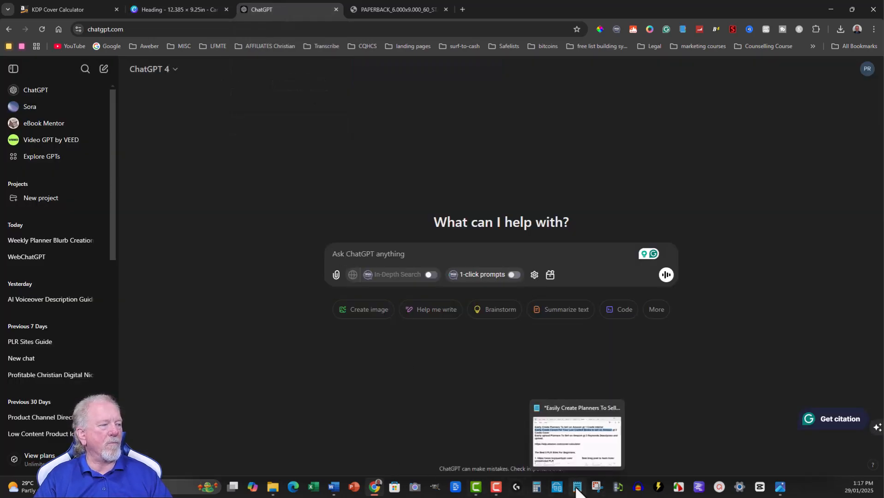
left_click(333, 491)
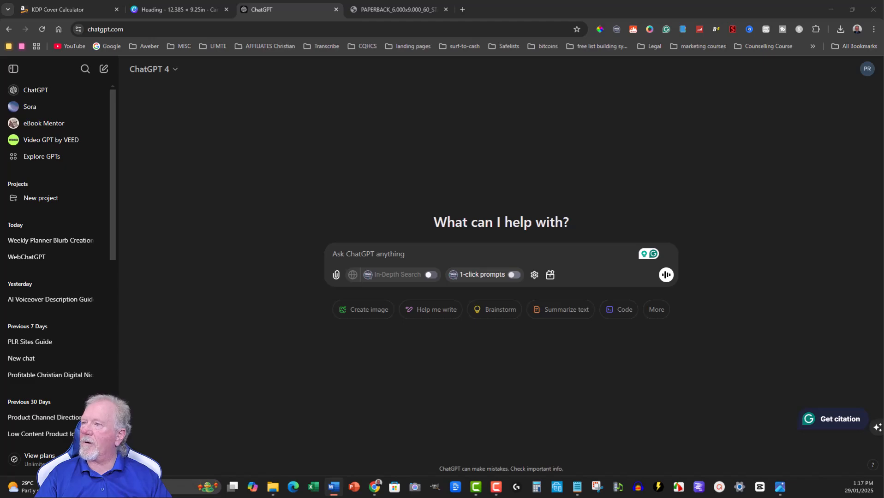
left_click_drag(0, 108, 561, 54)
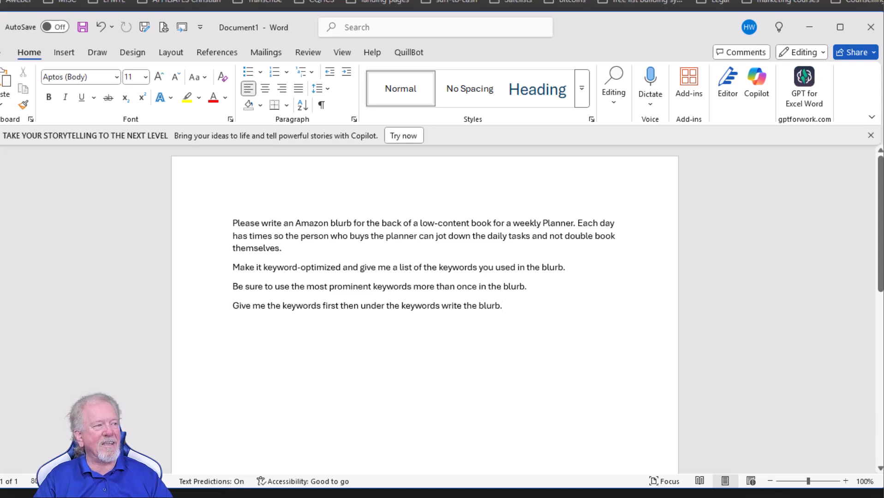
left_click_drag(515, 319, 215, 226)
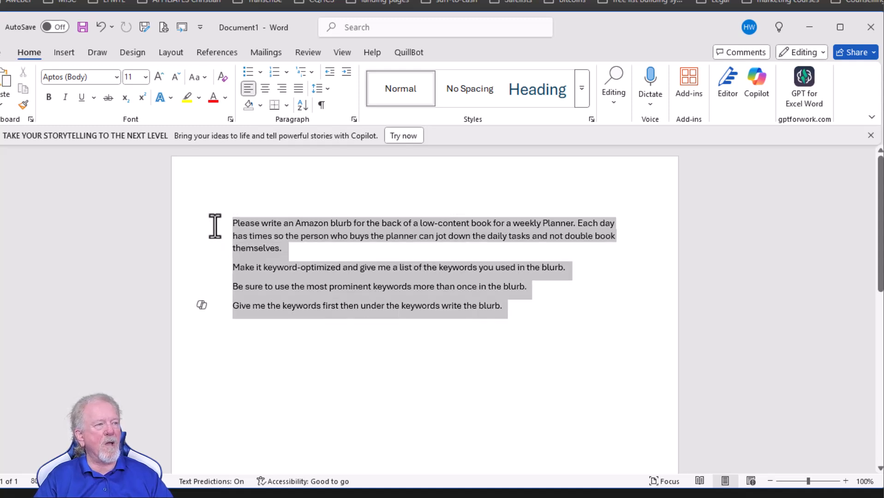
right_click(257, 227)
left_click(290, 297)
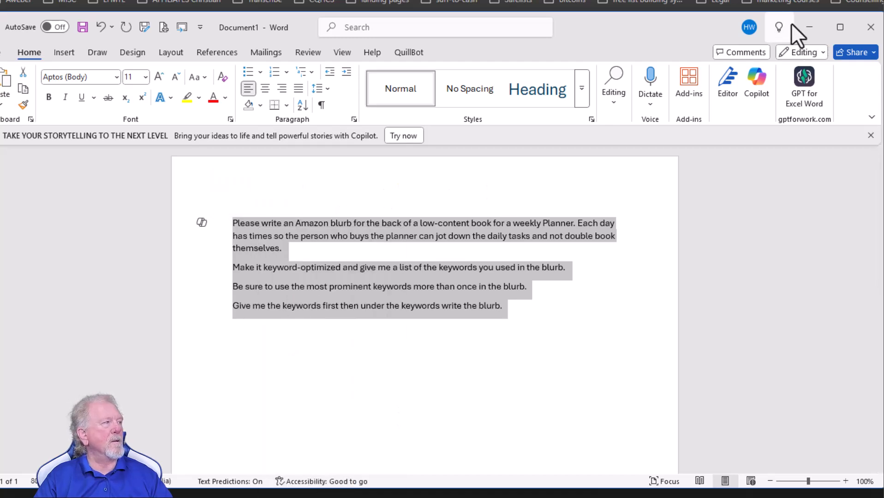
Return to ChatGPT and submit the copied Amazon blurb prompt in a new chat.
left_click(809, 27)
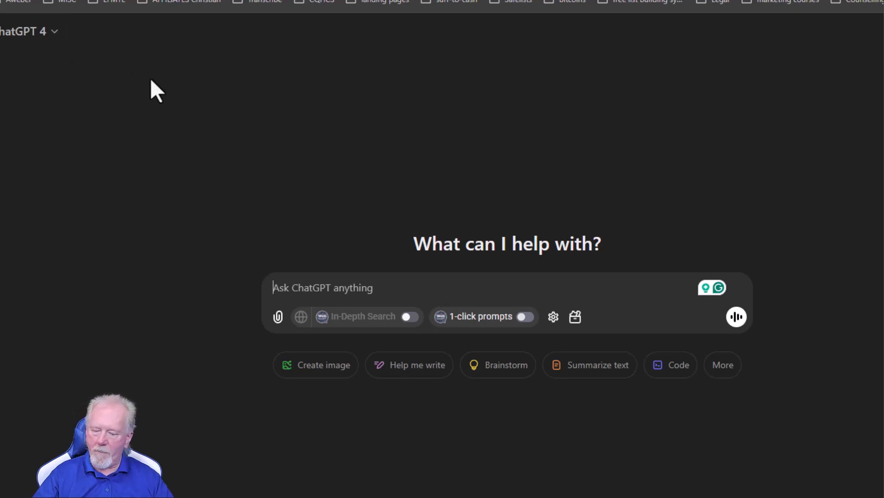
key("ctrl+v")
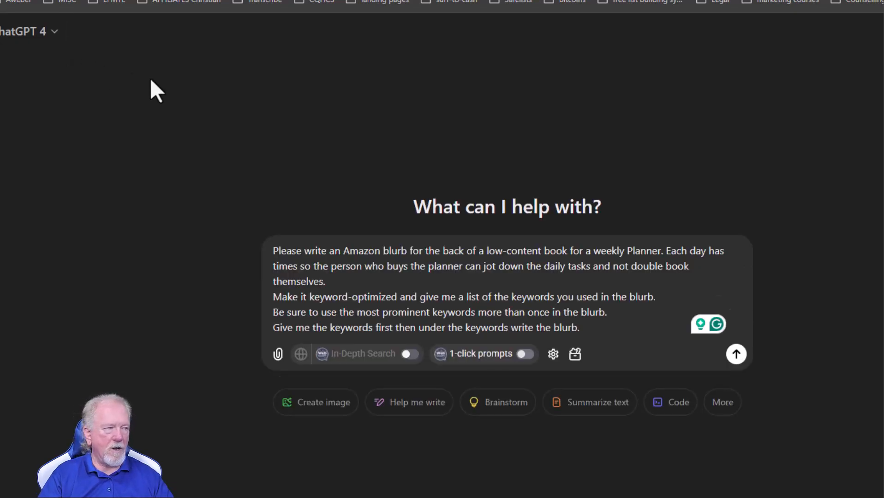
left_click(736, 354)
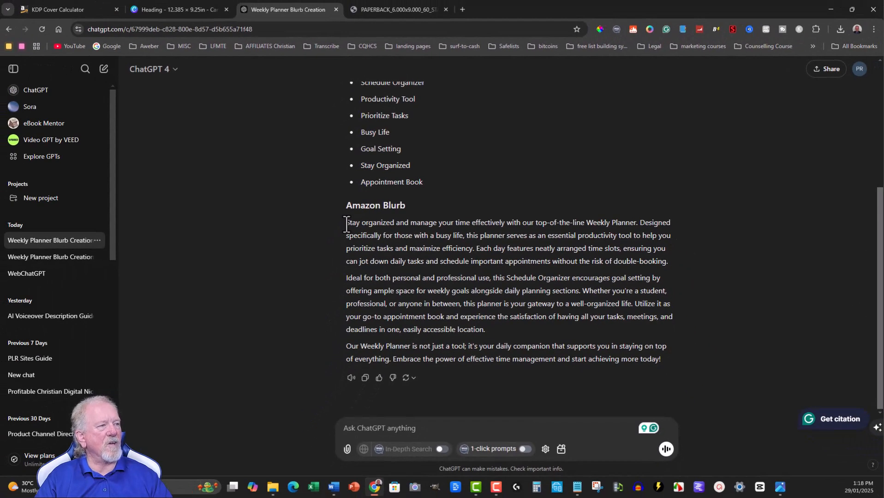
Copy all the Amazon Blurb paragraphs from the ChatGPT reply and paste them into an empty Notepad note.
left_click_drag(346, 226, 666, 356)
right_click(514, 244)
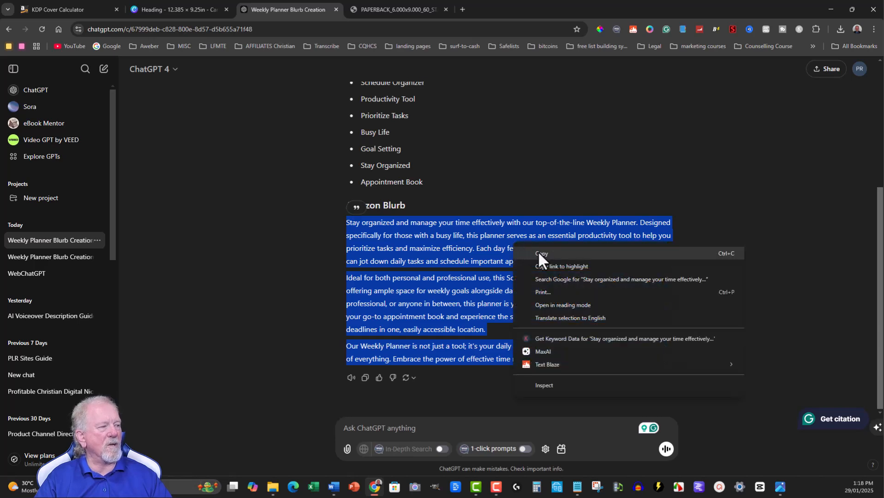
left_click(538, 253)
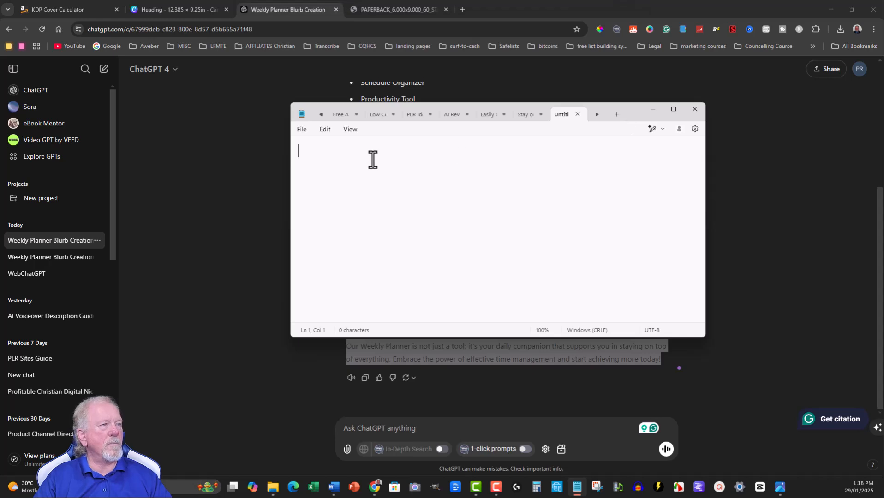
key("ctrl+v")
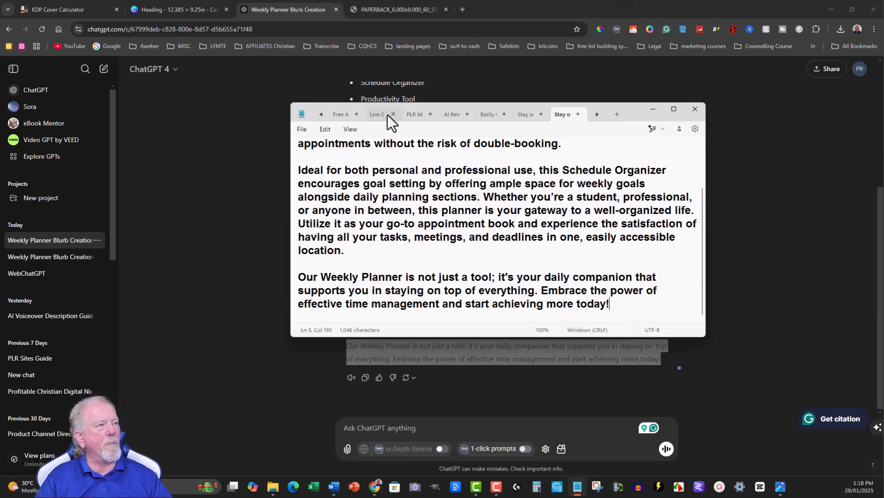
Copy the full blurb text from the Notepad note and minimise Notepad.
left_click(172, 6)
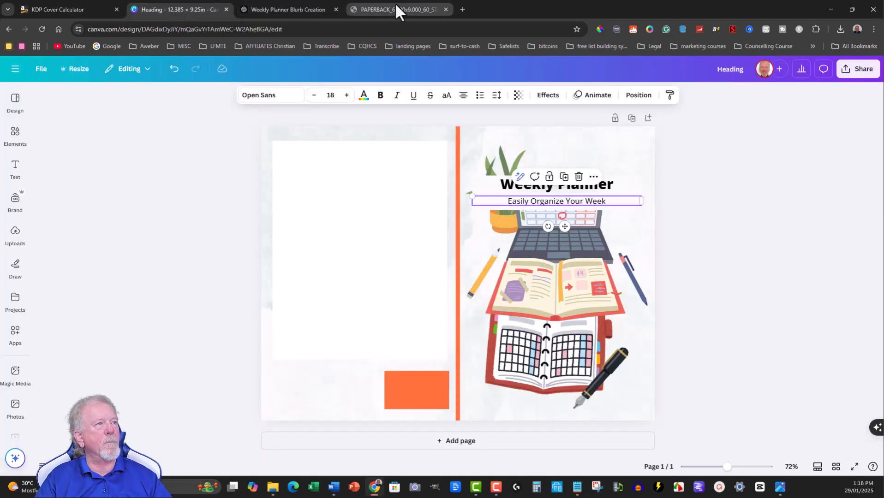
left_click(267, 3)
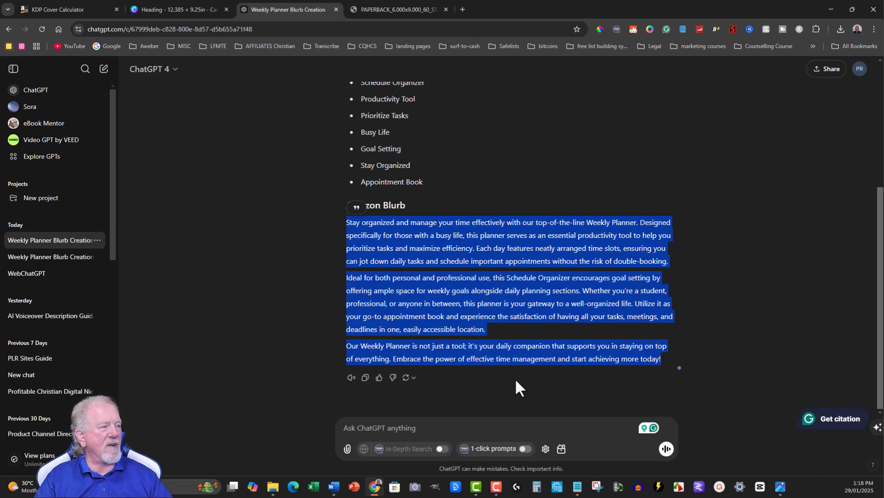
left_click(577, 487)
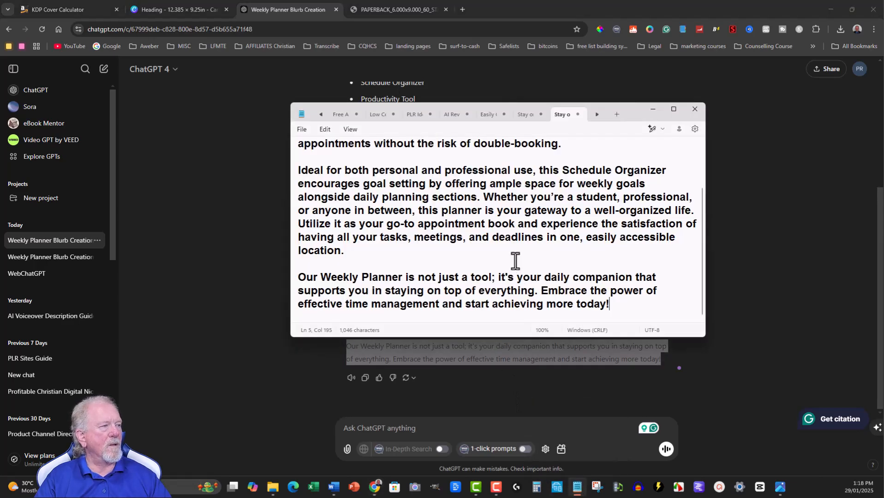
left_click_drag(578, 306, 276, 116)
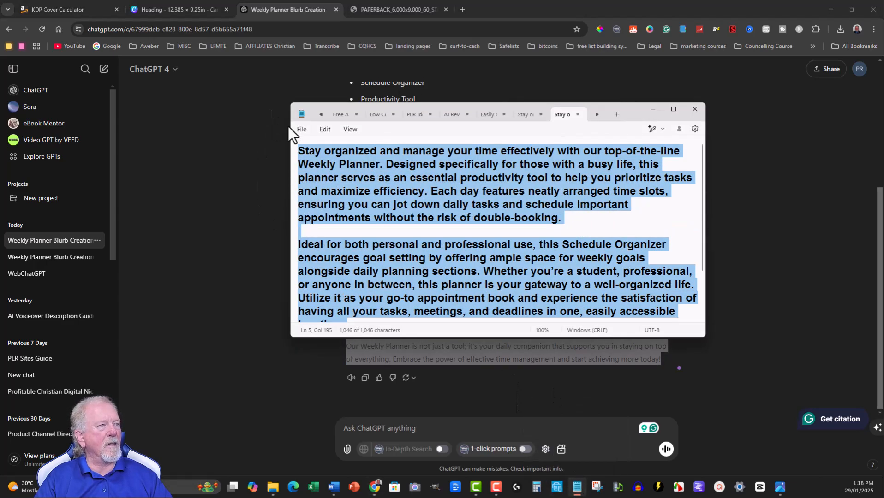
right_click(409, 173)
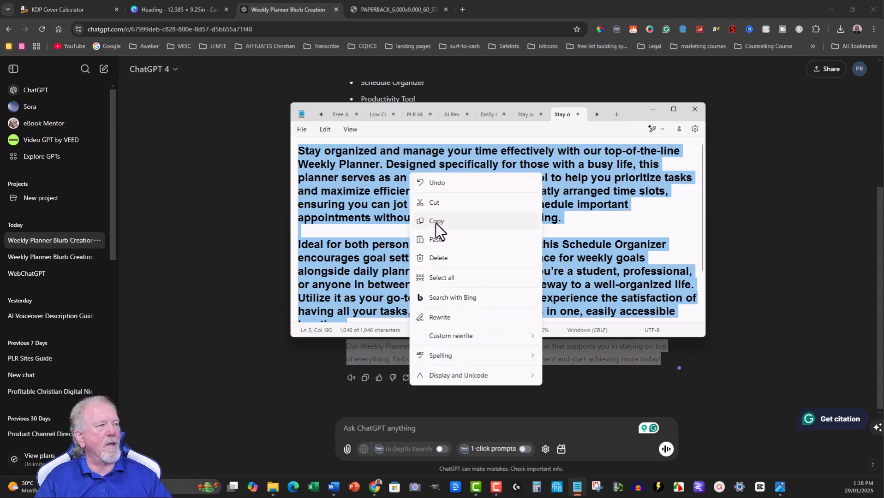
left_click(436, 221)
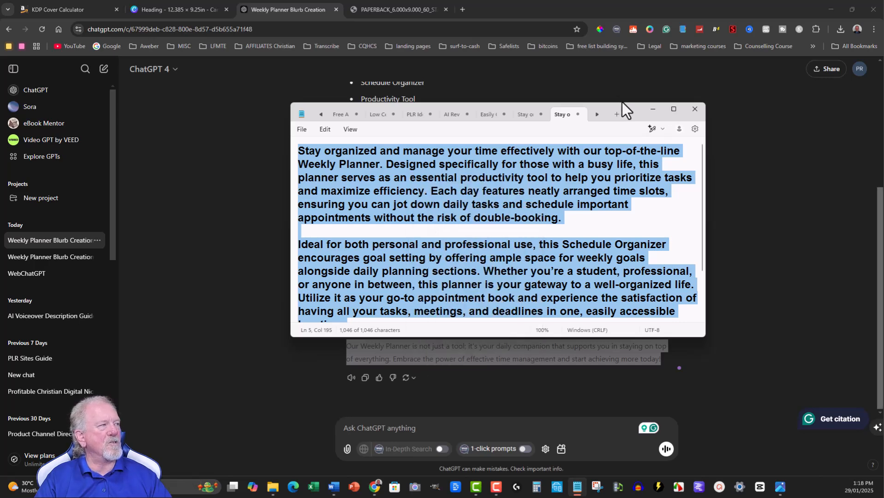
left_click(652, 109)
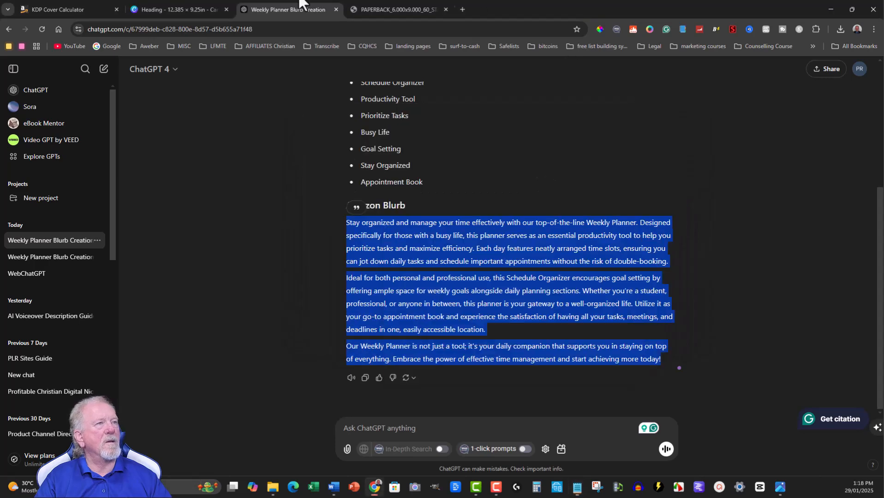
In Canva, add a Subheading box near the top of the back-cover white block reading "Weekly Planner" and "Easily Organize Your Week" on two lines.
left_click(172, 7)
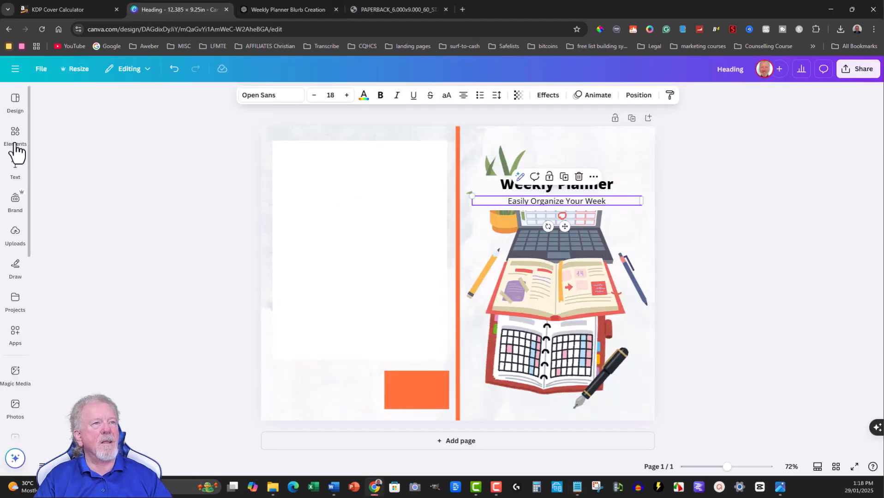
left_click(15, 168)
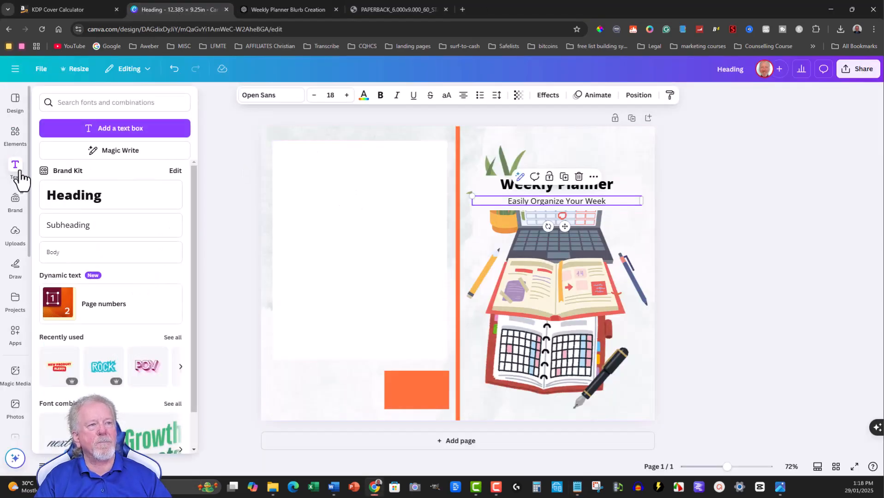
left_click_drag(73, 232, 361, 157)
double_click(360, 156)
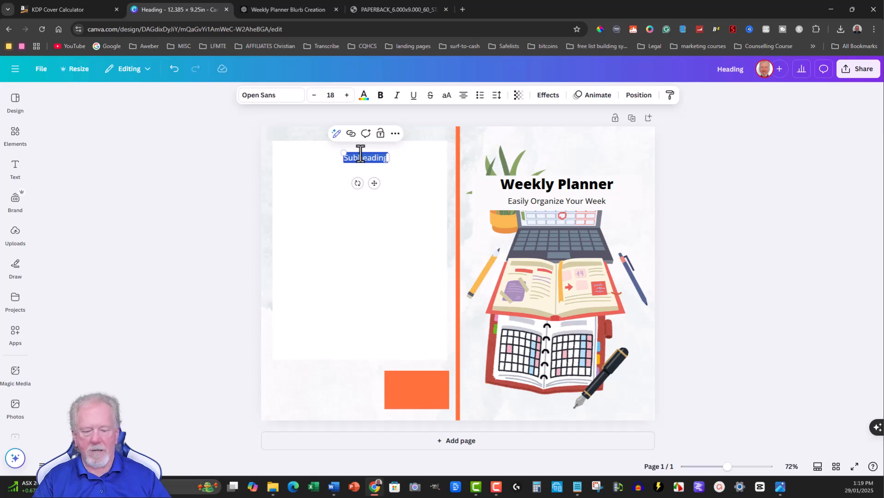
key("ctrl+v")
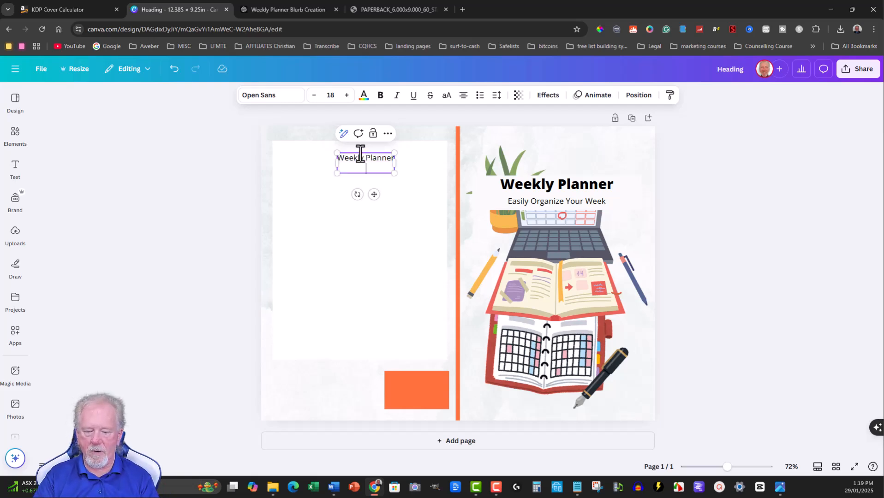
key("ctrl+v")
Reduce the "Easily Organize Your Week" line on the back cover to font size 13.
left_click_drag(414, 169, 329, 162)
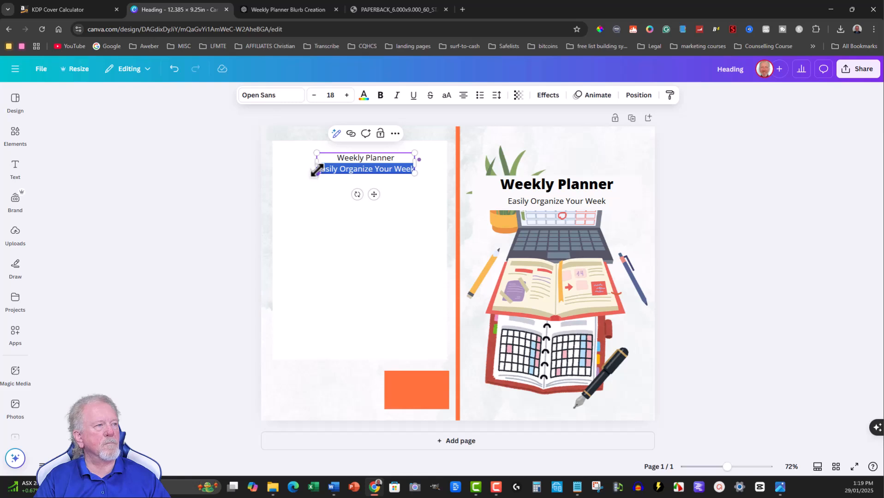
left_click(385, 168)
left_click_drag(414, 170, 315, 170)
left_click(314, 97)
left_click(313, 98)
left_click(313, 98)
left_click(313, 99)
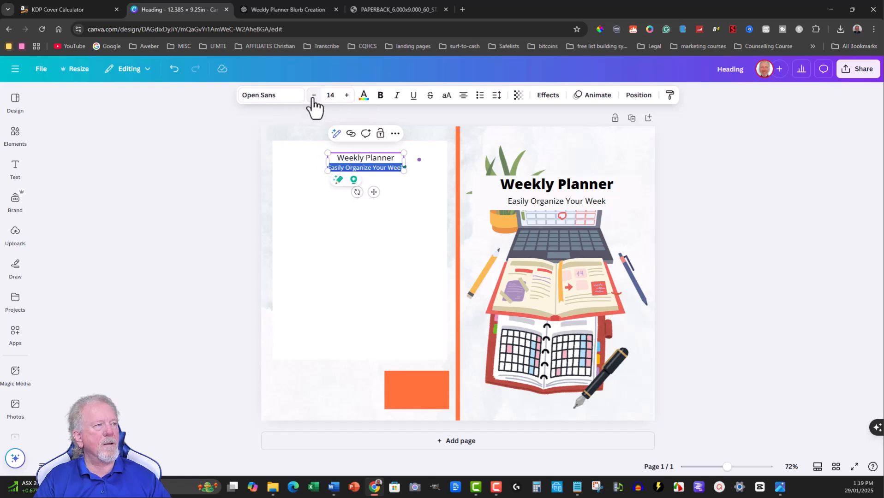
left_click(314, 98)
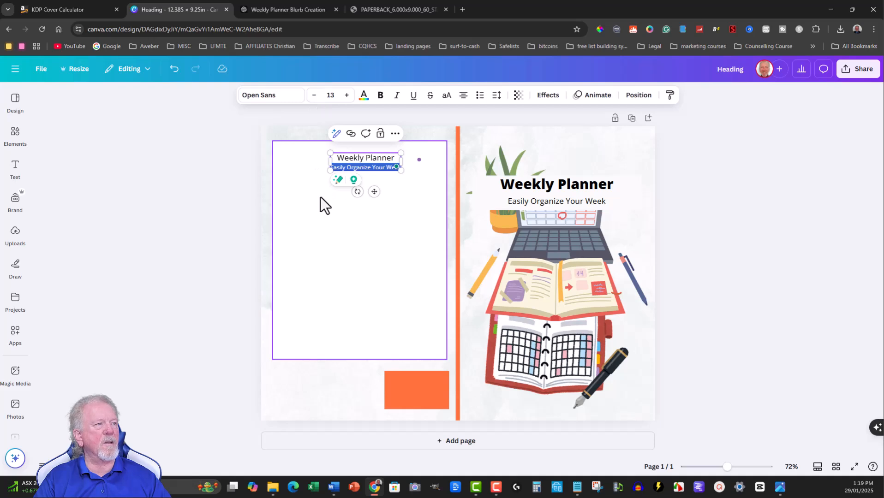
Add a left-aligned Body text box below the back-cover subtitle and paste the copied blurb into it.
left_click(308, 197)
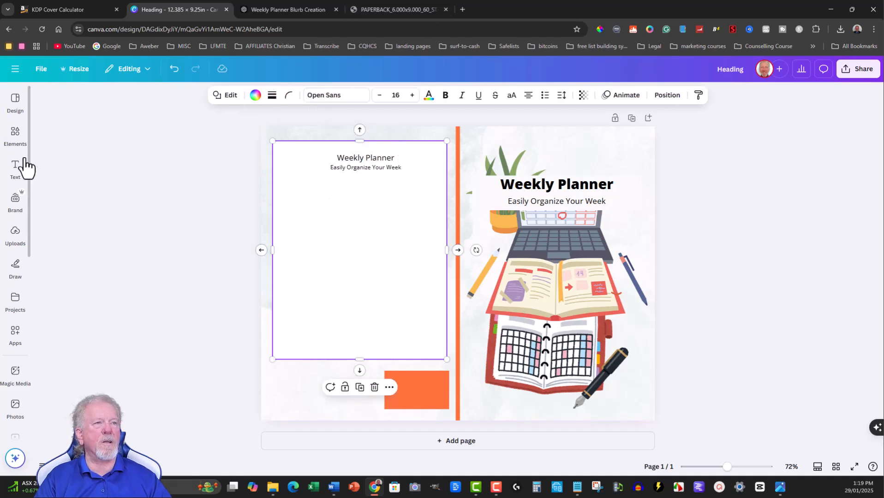
left_click(19, 167)
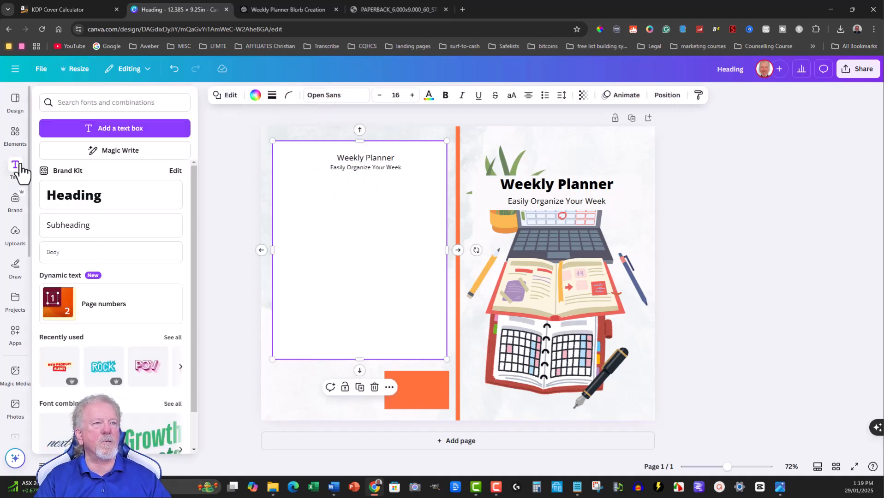
left_click(57, 253)
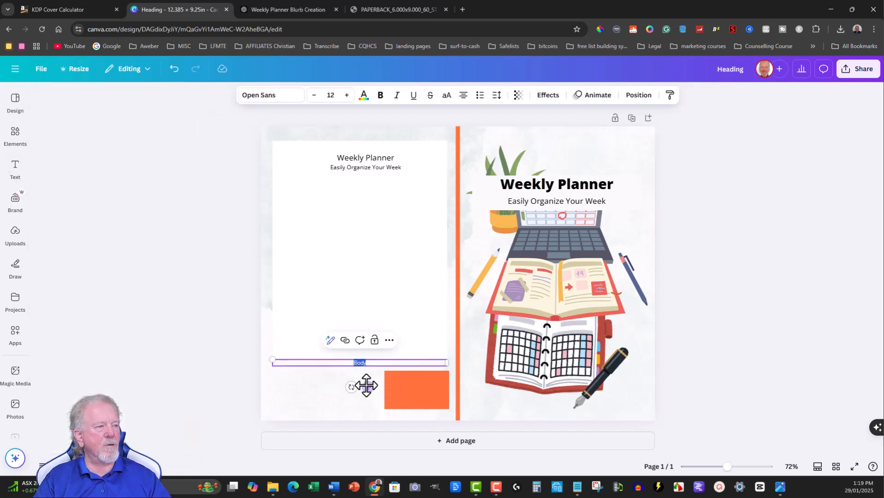
left_click_drag(368, 387, 370, 203)
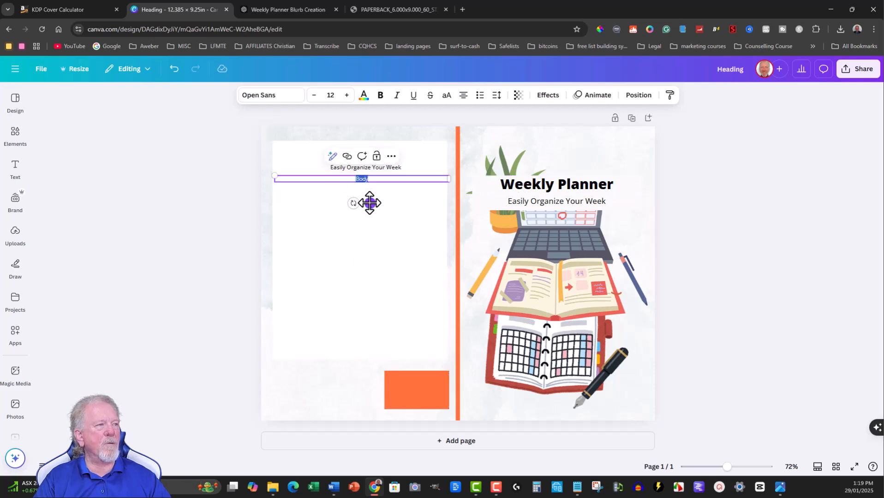
left_click(464, 98)
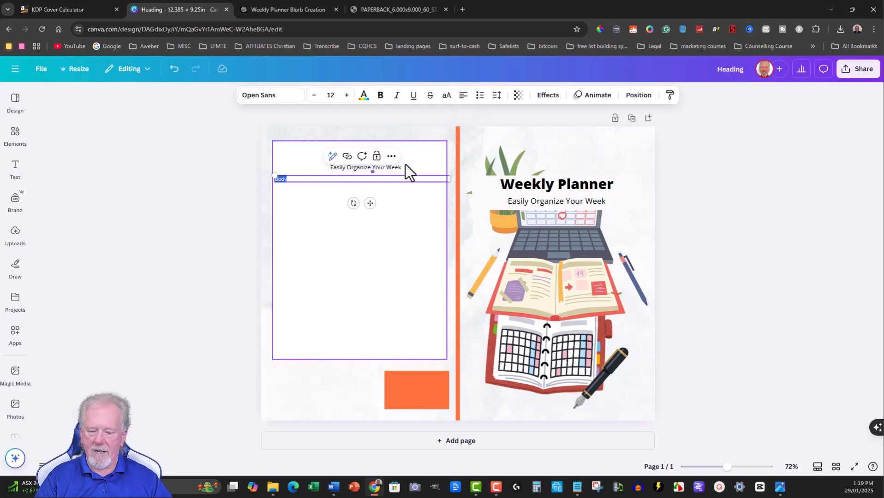
key("ctrl+v")
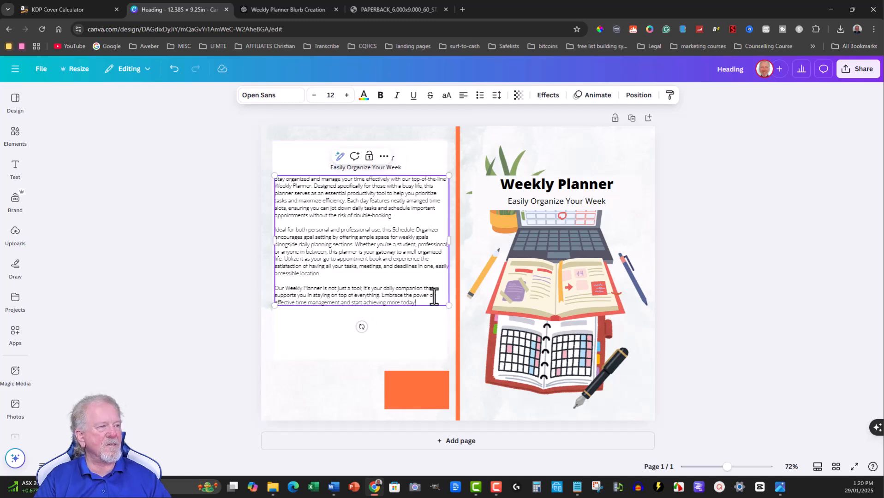
Scale the blurb text to font size 14 and narrow its box to fit inside the white block.
left_click_drag(448, 306, 481, 384)
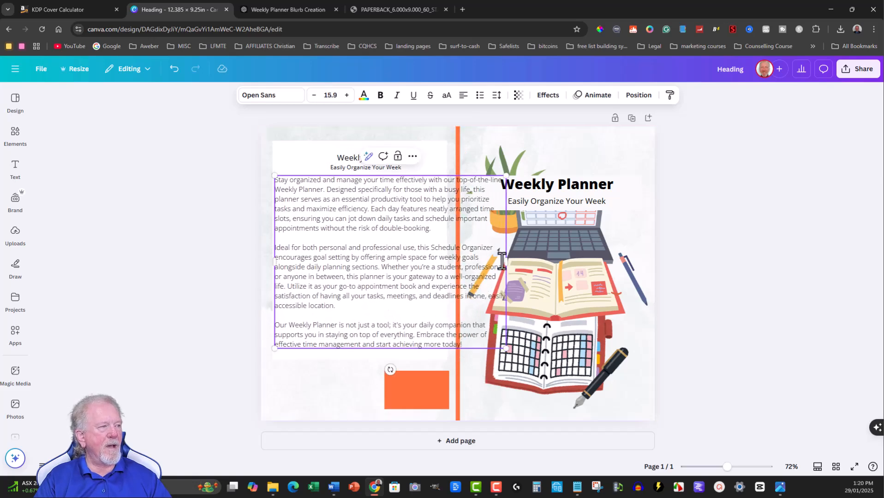
left_click_drag(506, 349, 487, 317)
left_click_drag(479, 252, 445, 253)
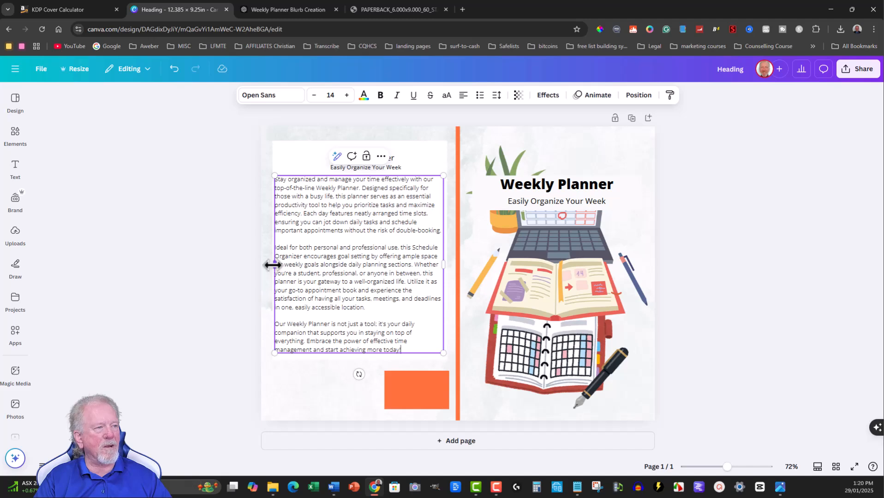
left_click_drag(273, 264, 274, 264)
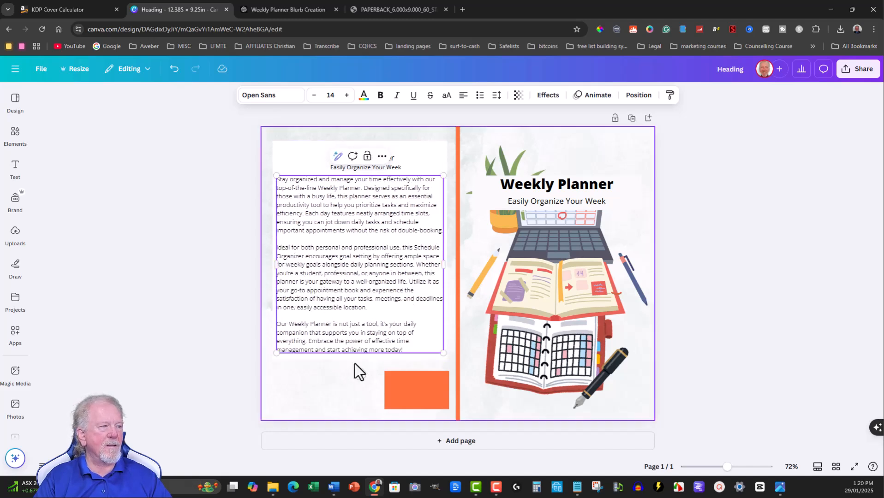
Delete the orange rectangle below the blurb on the back cover.
left_click(618, 137)
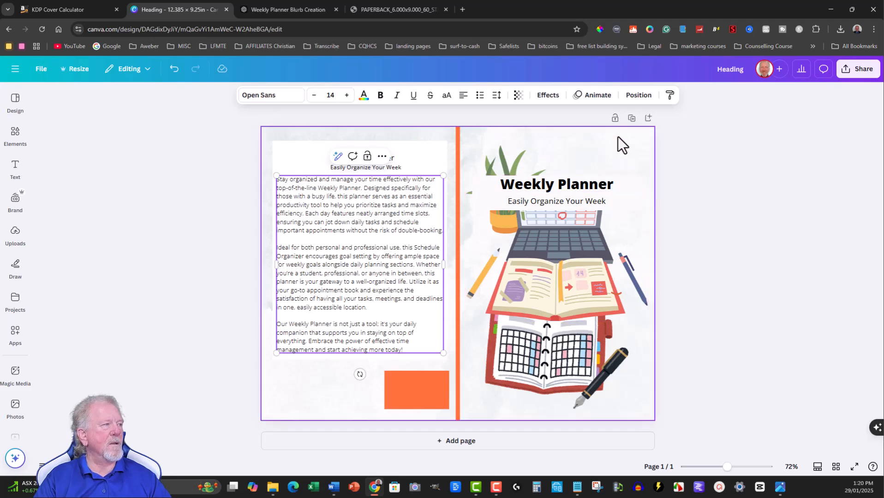
left_click(408, 398)
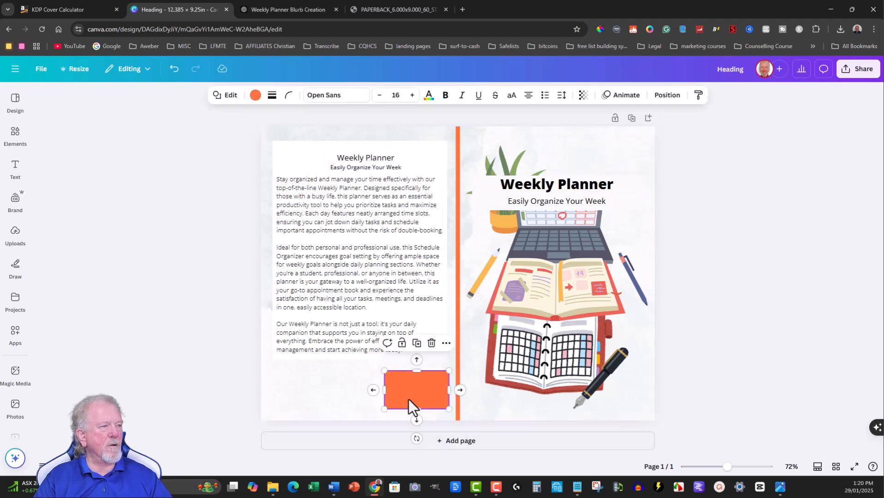
key("Delete")
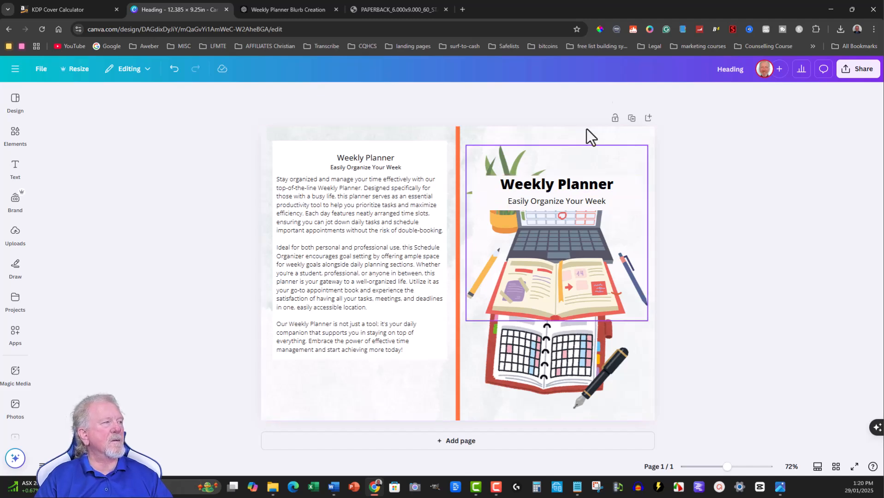
Sample the cover's pale background beside the front title with ColorPick Eyedropper and copy the hex code F7FAF8.
left_click(599, 28)
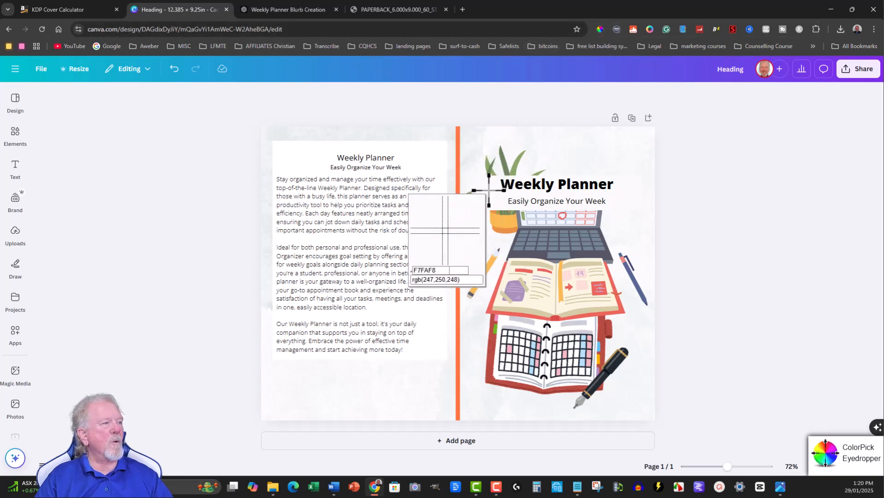
left_click(489, 190)
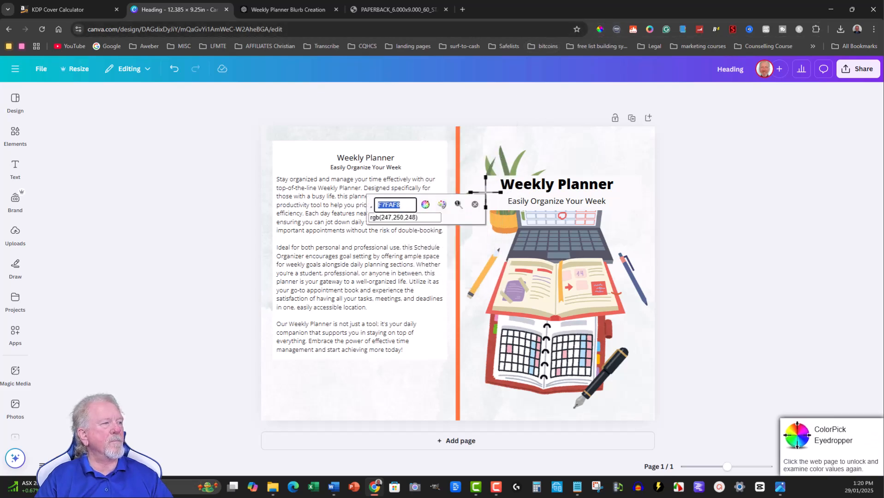
right_click(395, 204)
left_click(422, 213)
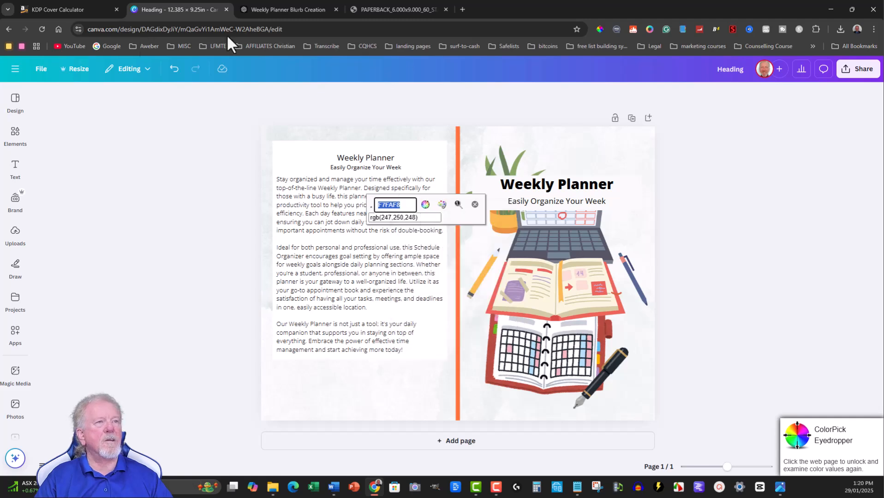
left_click(402, 217)
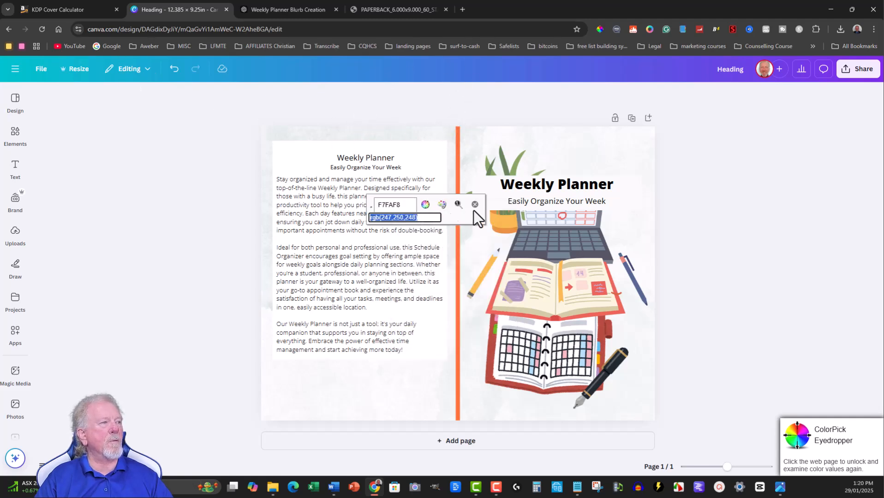
left_click(475, 205)
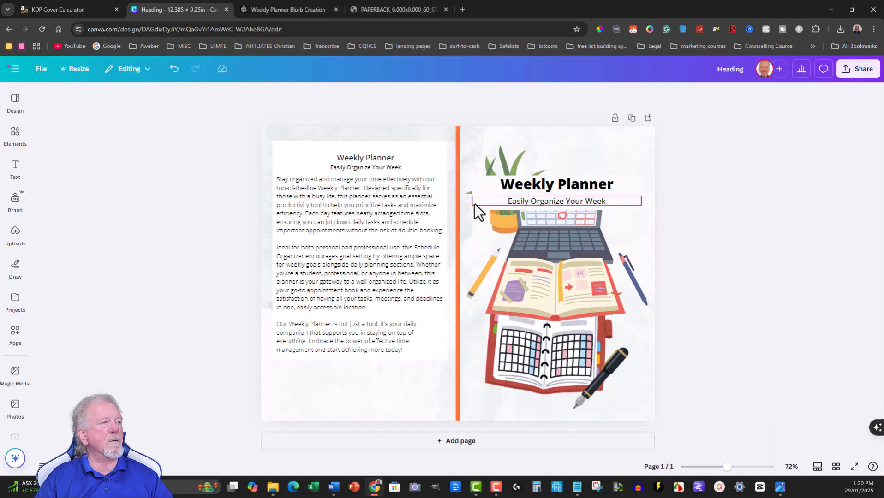
Recolour the orange spine strip with the custom solid colour #F7FAF8.
left_click(456, 145)
left_click(255, 96)
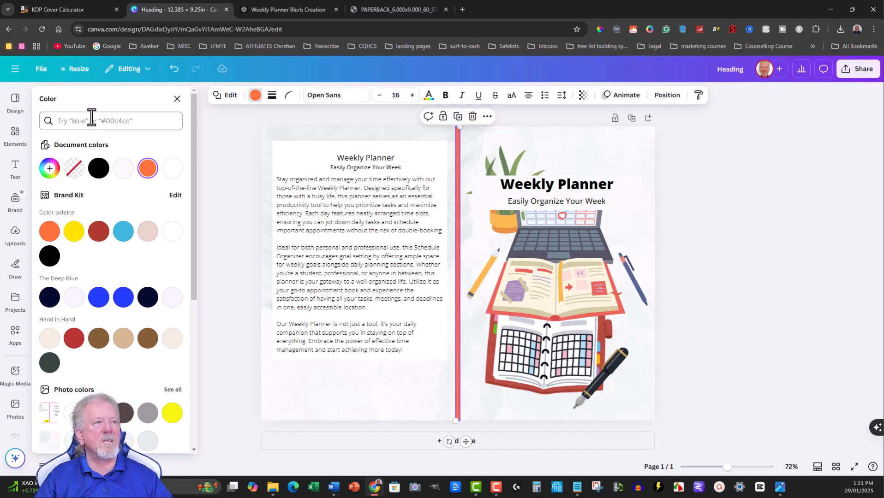
left_click(49, 168)
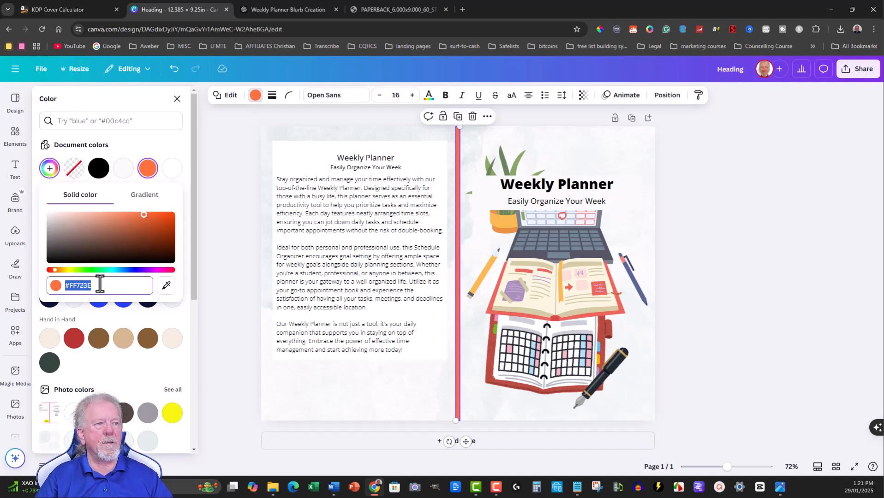
key("ctrl+v")
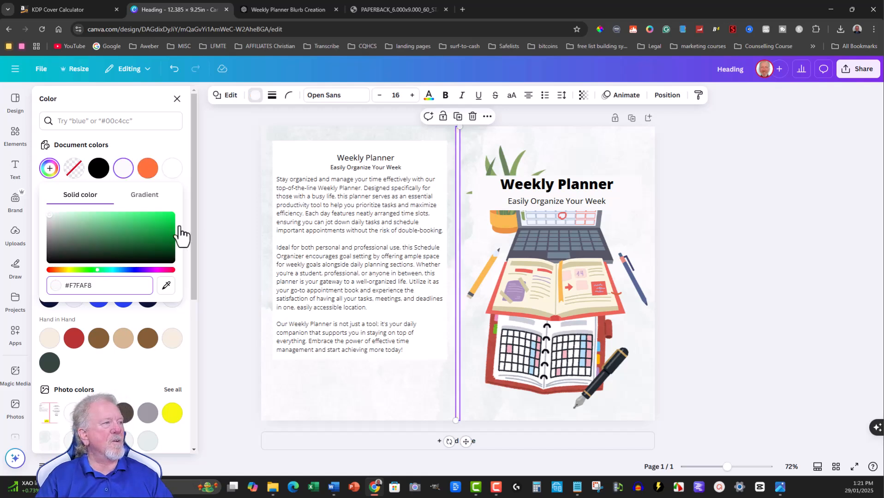
left_click(644, 138)
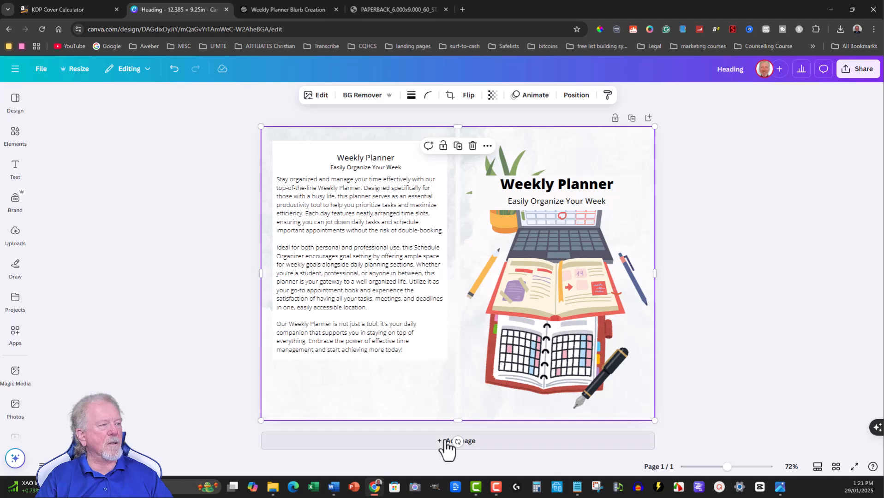
left_click(734, 152)
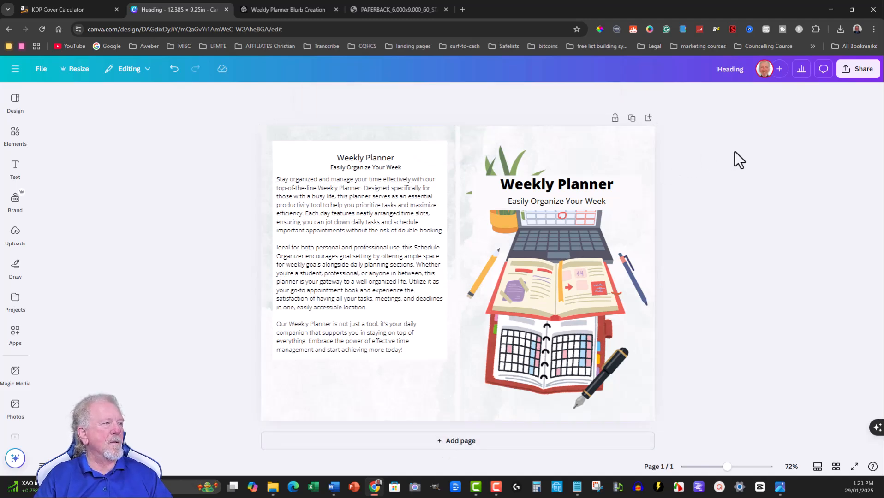
Add a Body text box reading "60 Pages" beside the pen near the front cover's lower right corner.
left_click(7, 170)
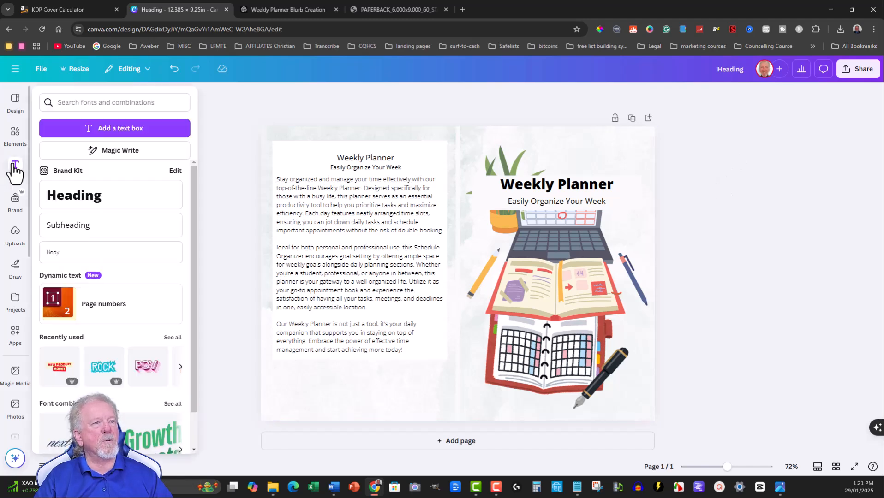
left_click(62, 259)
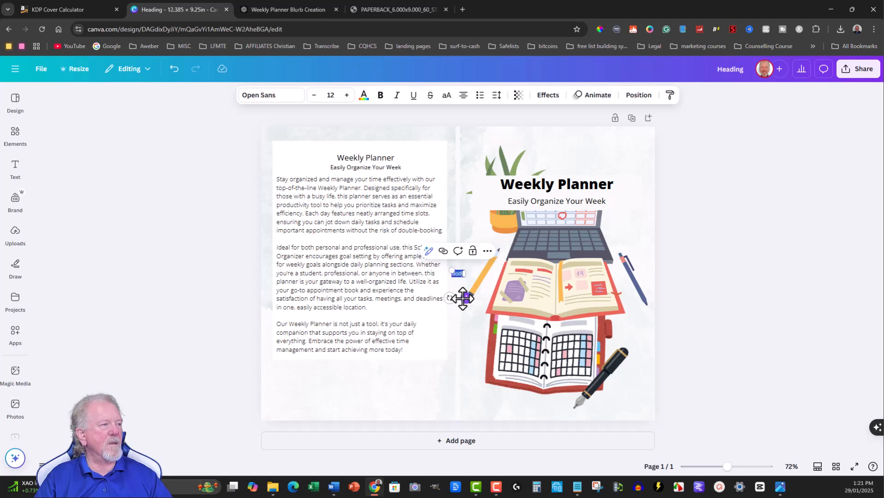
left_click_drag(466, 298, 641, 393)
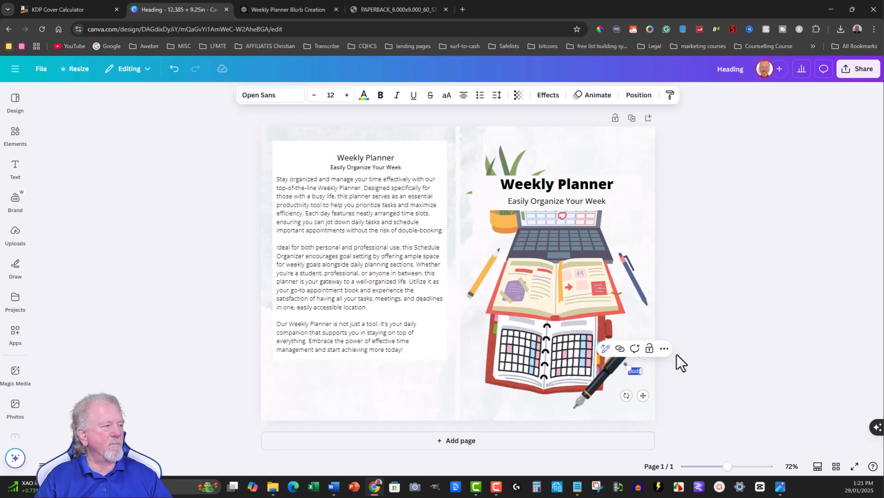
key("BackSpace")
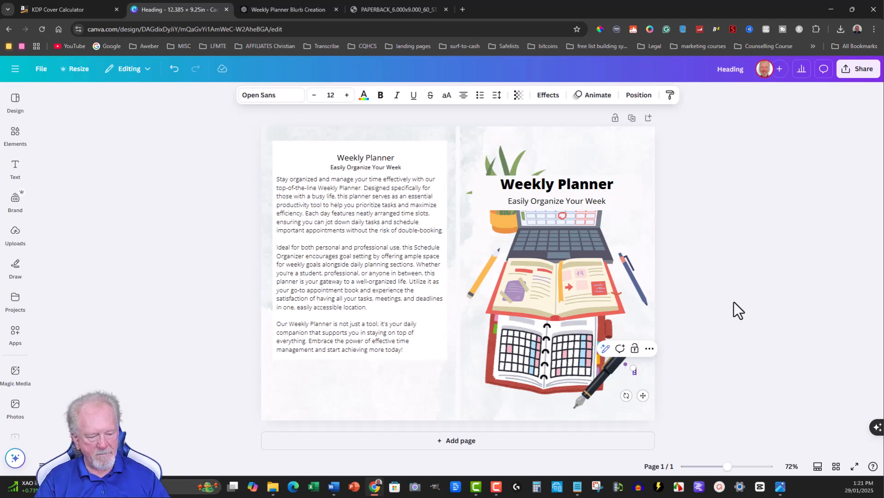
type("60 Pages")
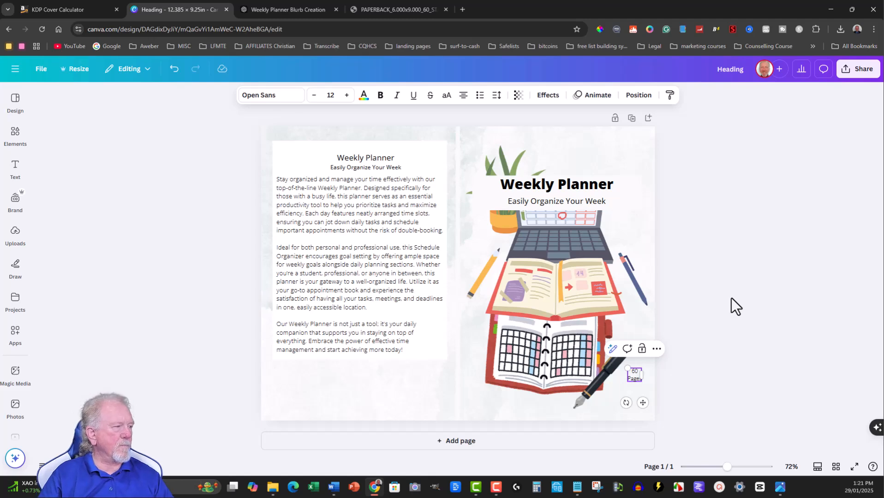
left_click(738, 292)
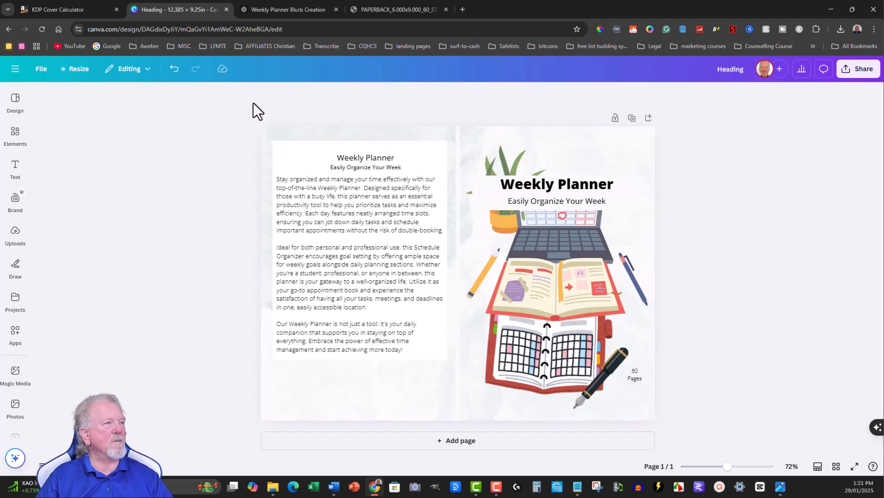
left_click_drag(238, 101, 765, 458)
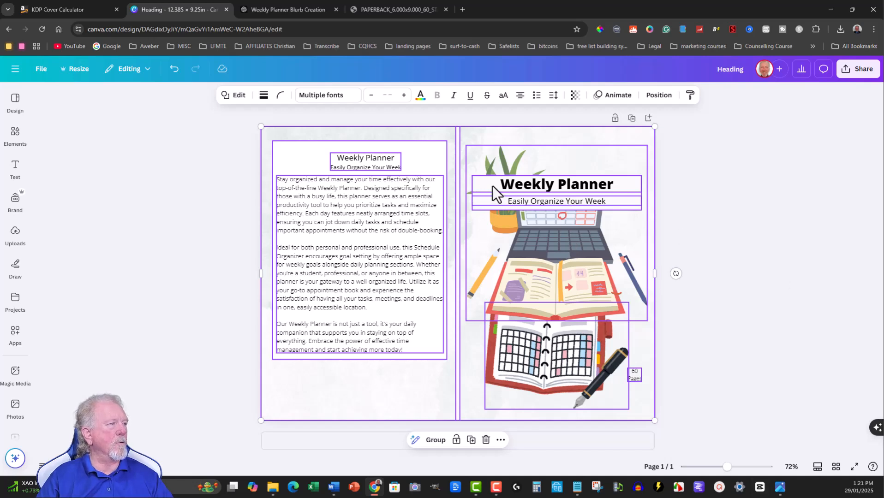
left_click(731, 153)
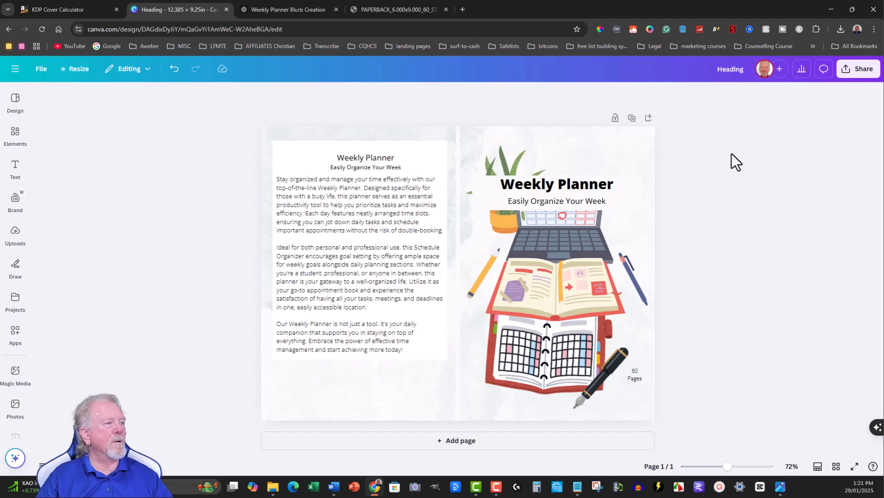
Download the cover as PDF Print and save it as Heading.pdf in the Desktop folder.
left_click(860, 74)
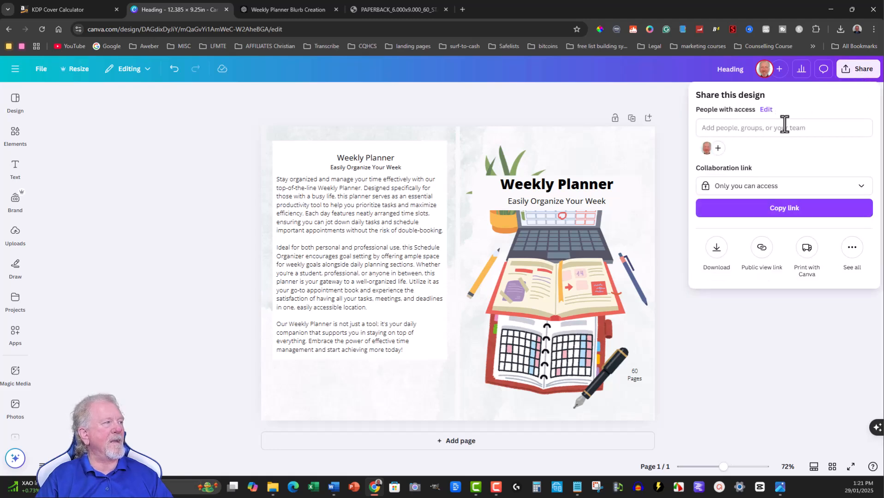
left_click(717, 251)
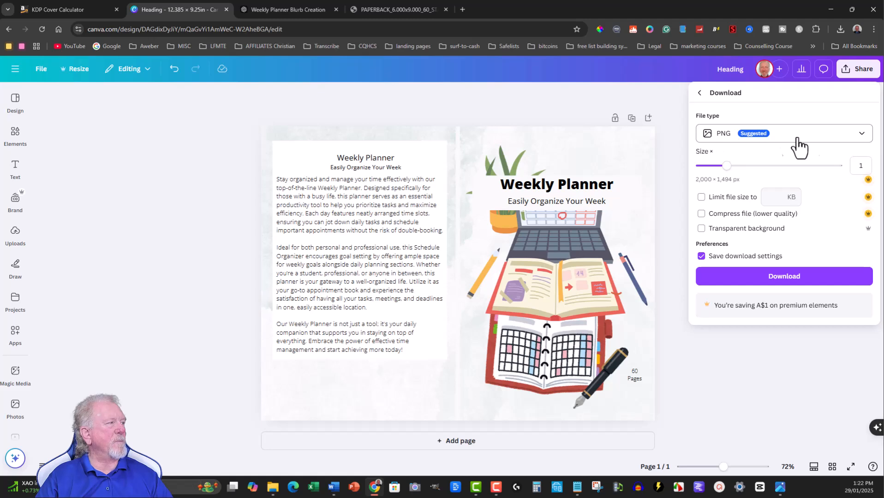
left_click(861, 136)
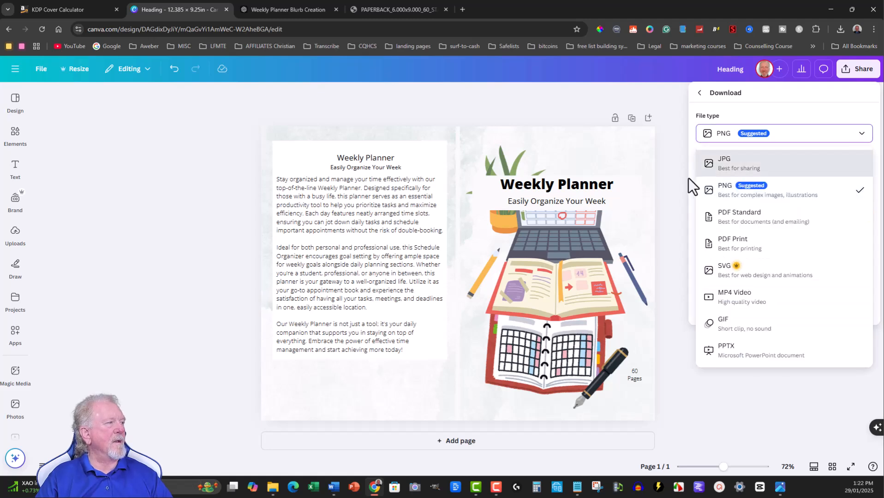
left_click(731, 251)
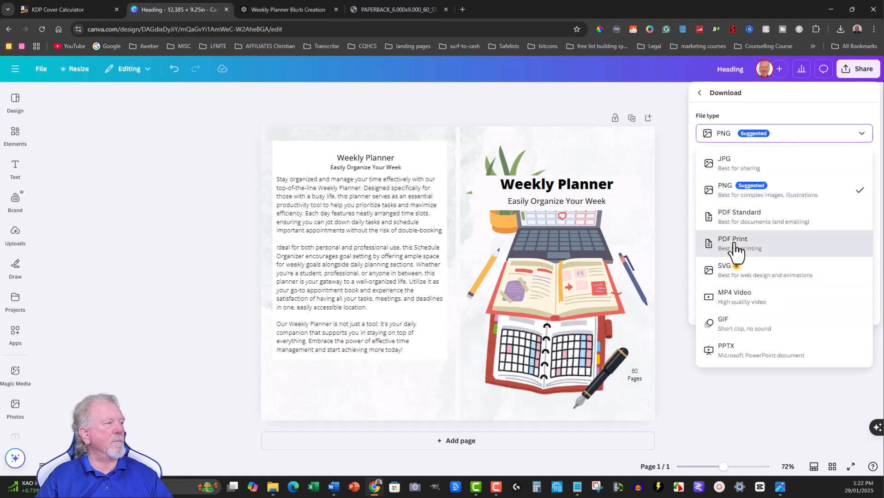
left_click(789, 269)
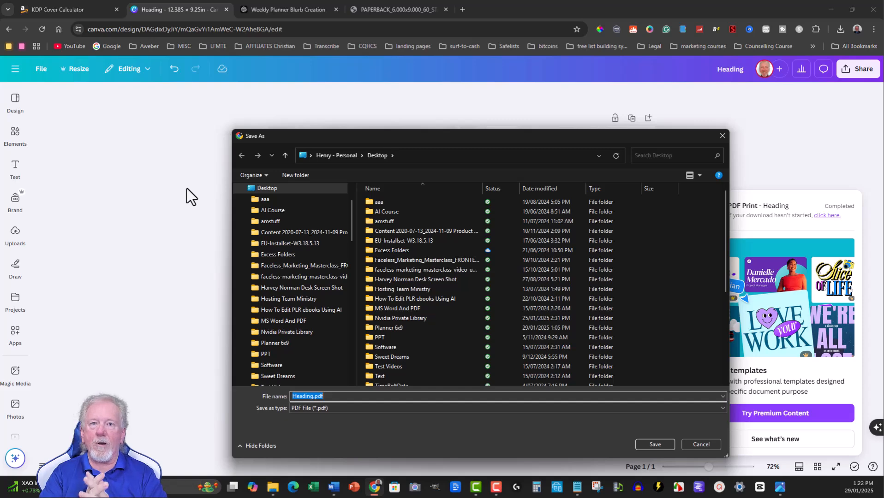
left_click(658, 443)
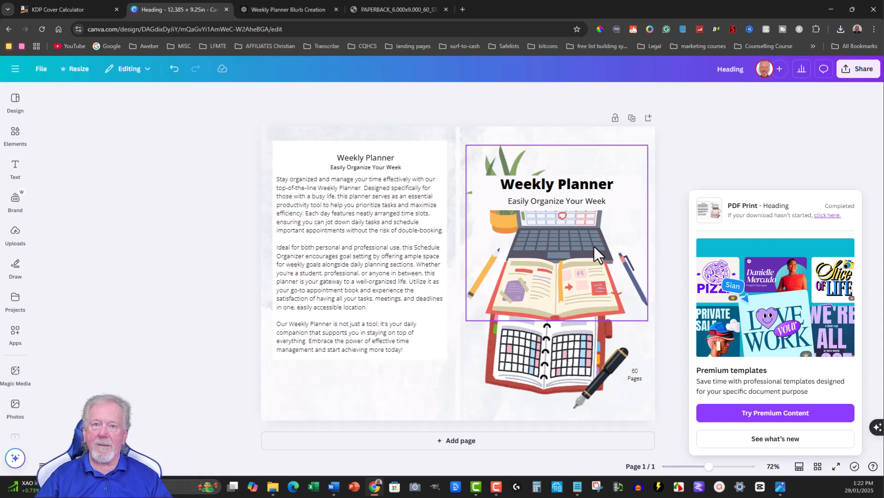
Switch to the ChatGPT conversation and highlight the Keywords list from "Weekly Planner" to "Appointment Book".
left_click(299, 3)
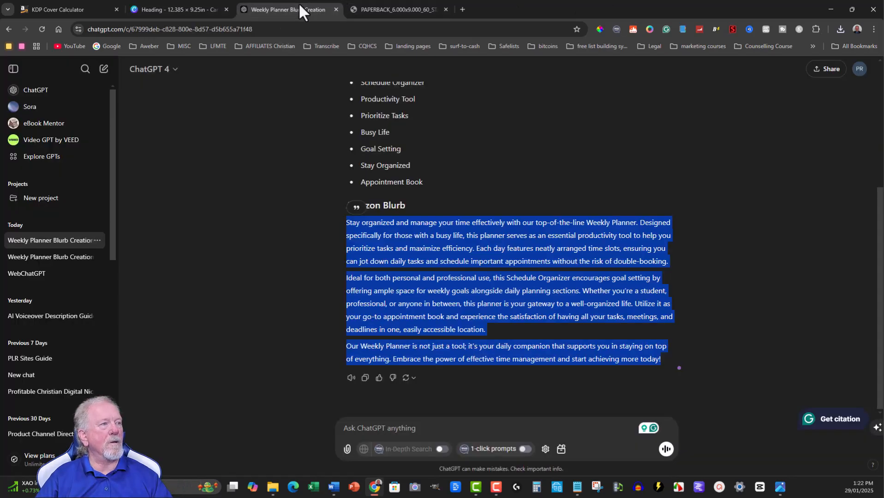
scroll(430, 180, "up", 4)
scroll(430, 180, "down", 2)
left_click_drag(362, 125, 449, 270)
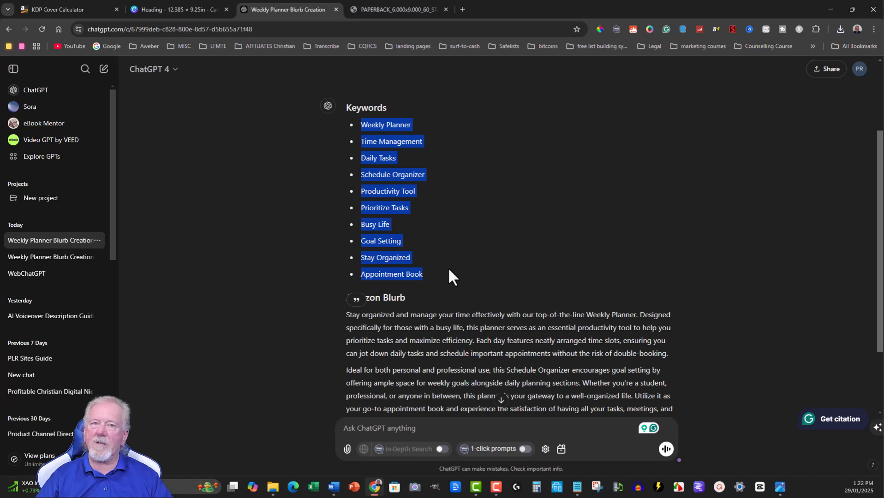